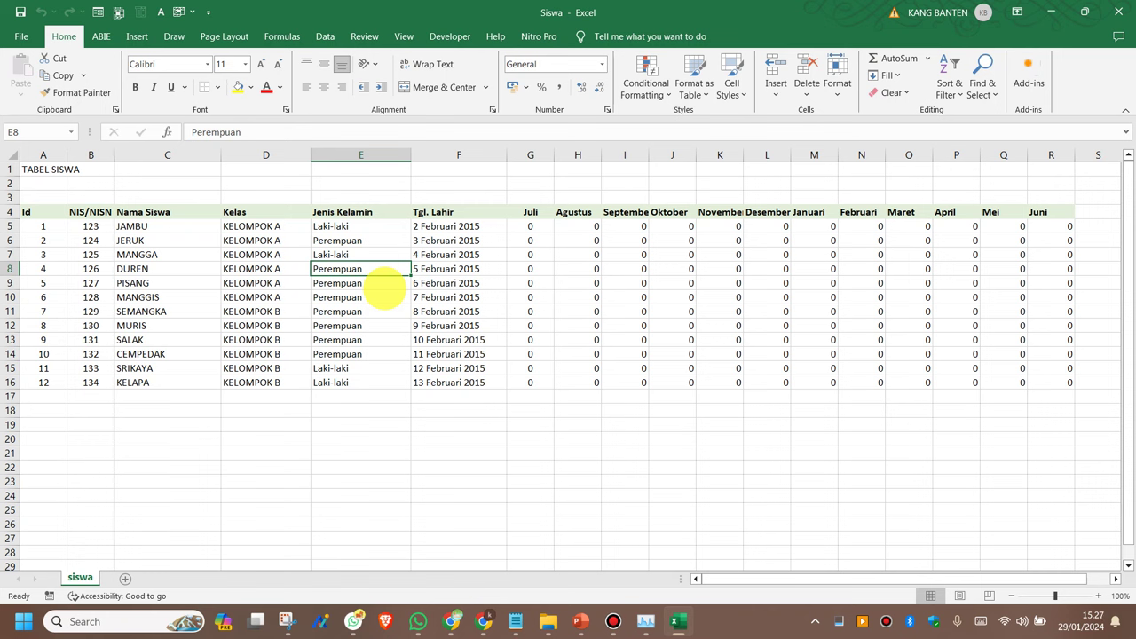
left_click(32, 171)
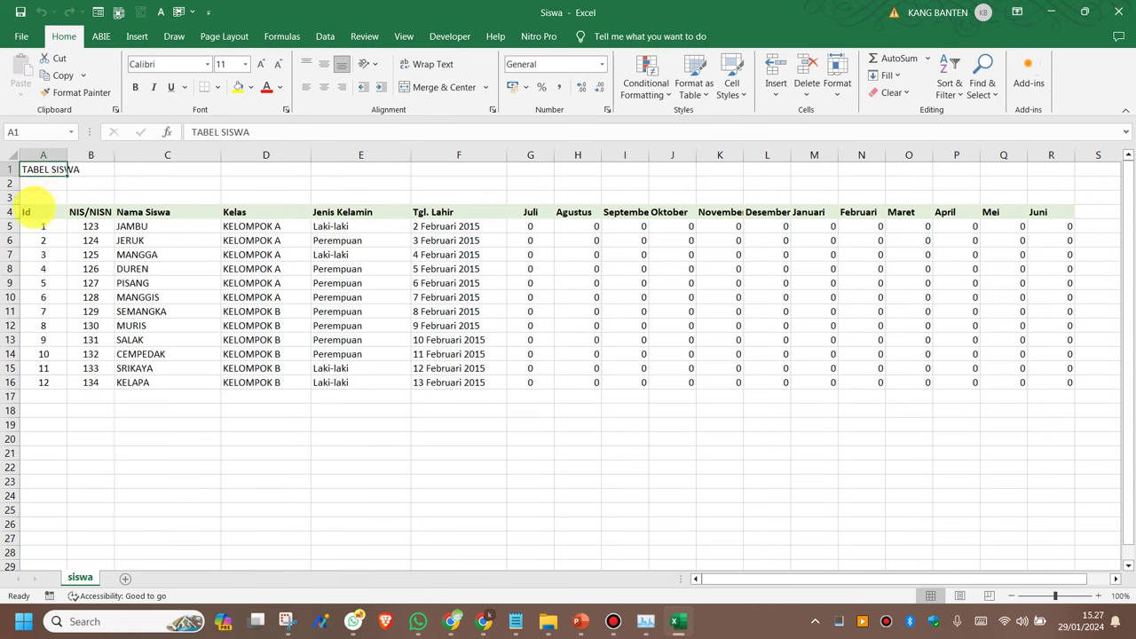
left_click(32, 197)
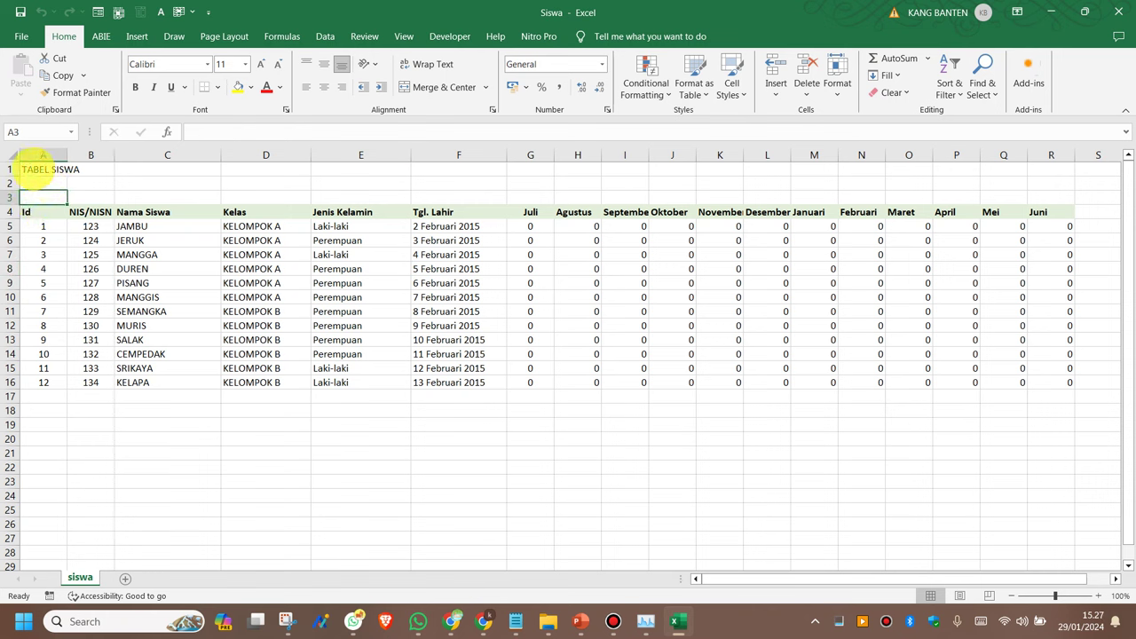
left_click(28, 168)
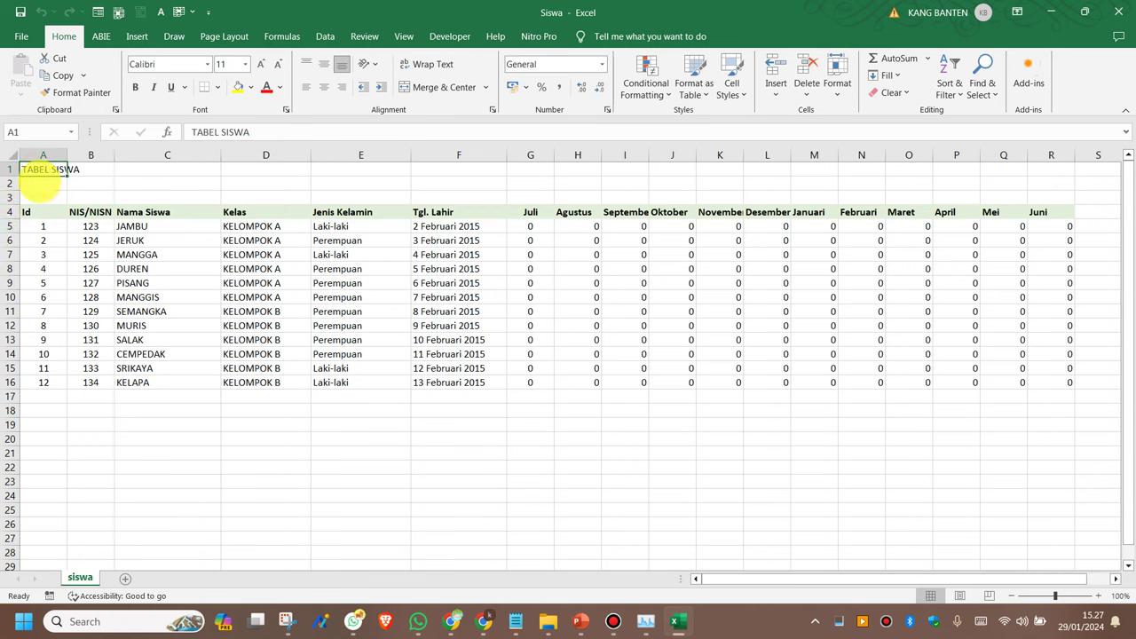
left_click(37, 181)
left_click(32, 211)
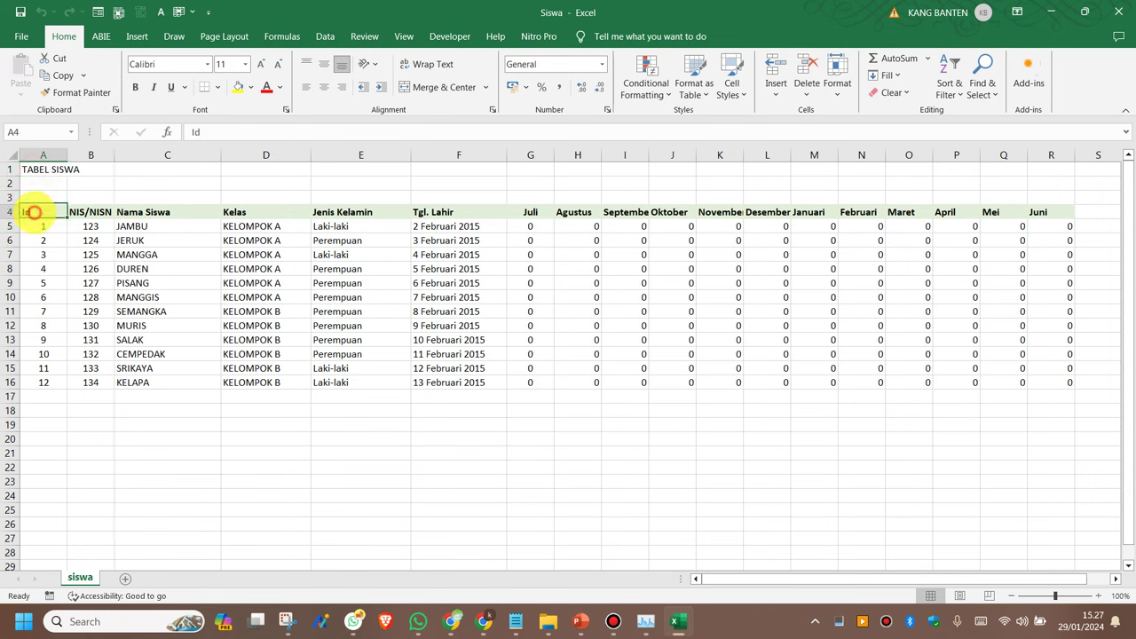
Set the Id of the first student, JAMBU, in cell A5 to 202301.
left_click(39, 227)
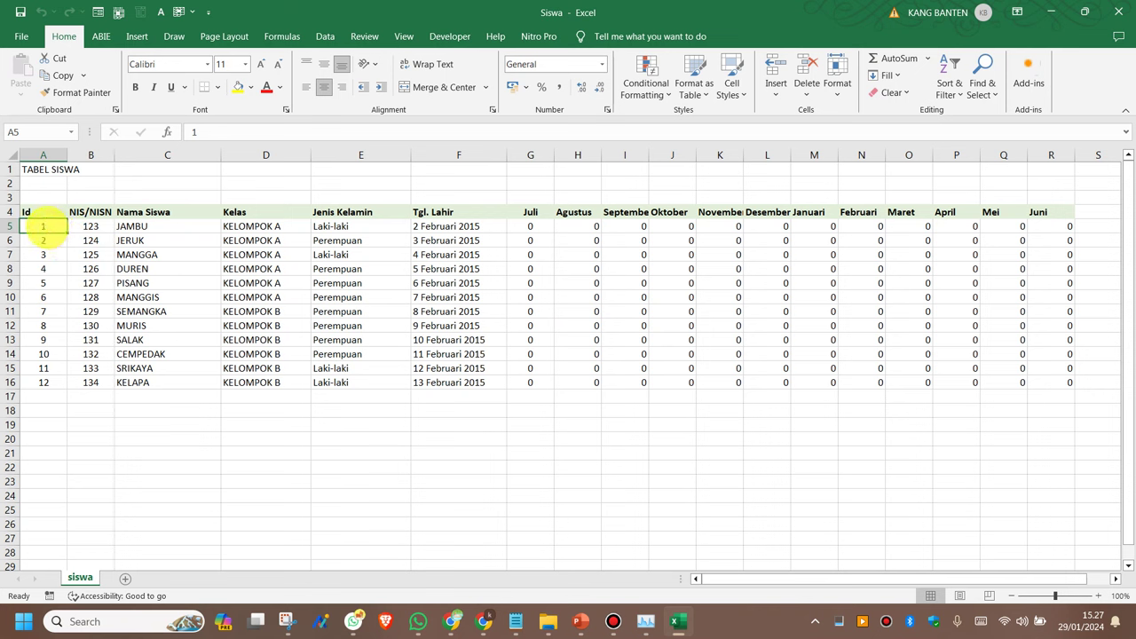
double_click(46, 227)
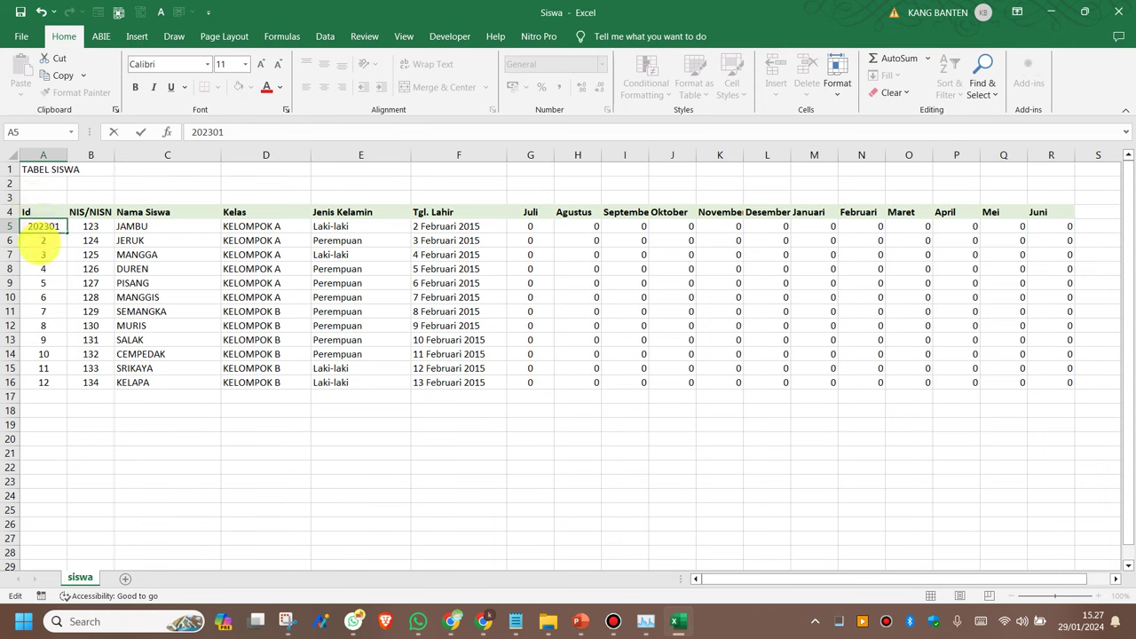
left_click(44, 255)
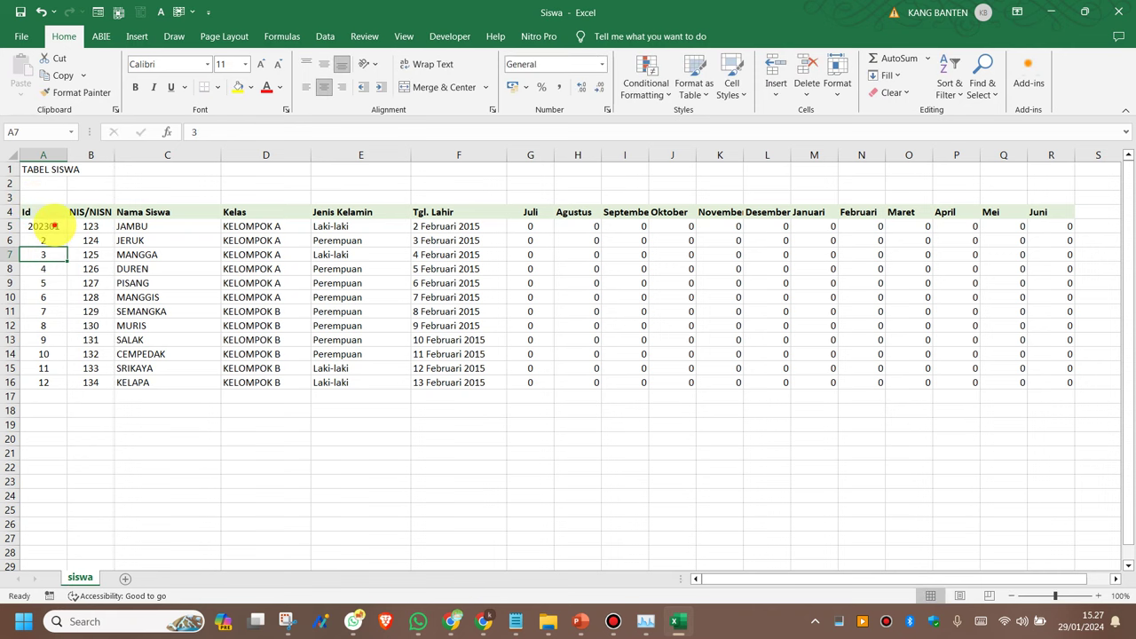
Fill the Id column from A5 down to A16 as a series of consecutive numbers.
left_click(51, 226)
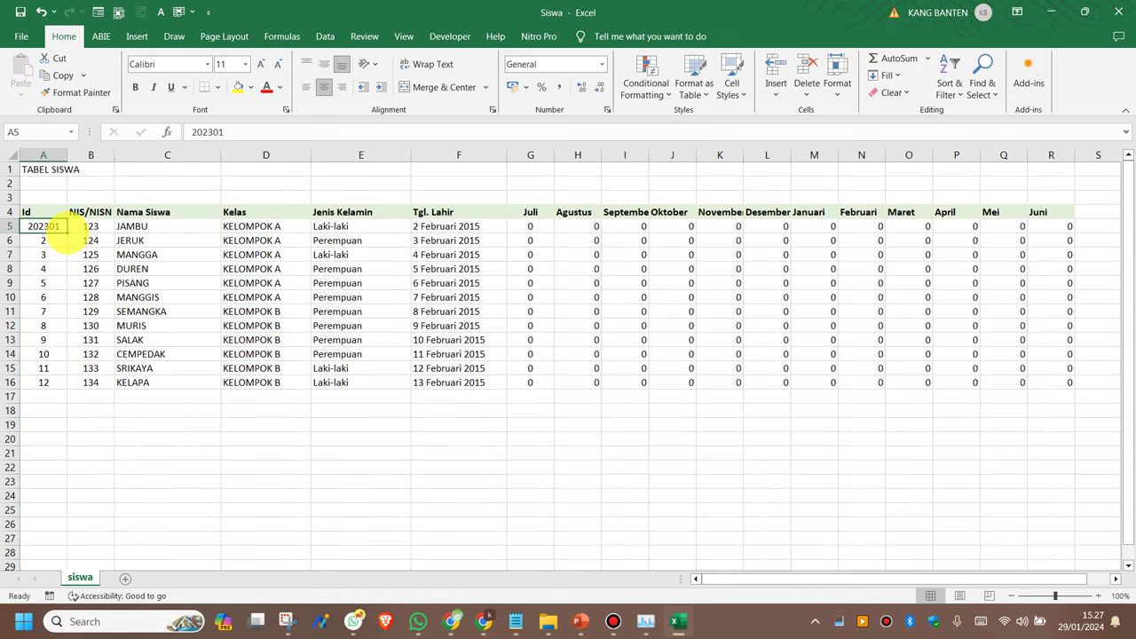
left_click_drag(67, 232, 55, 384)
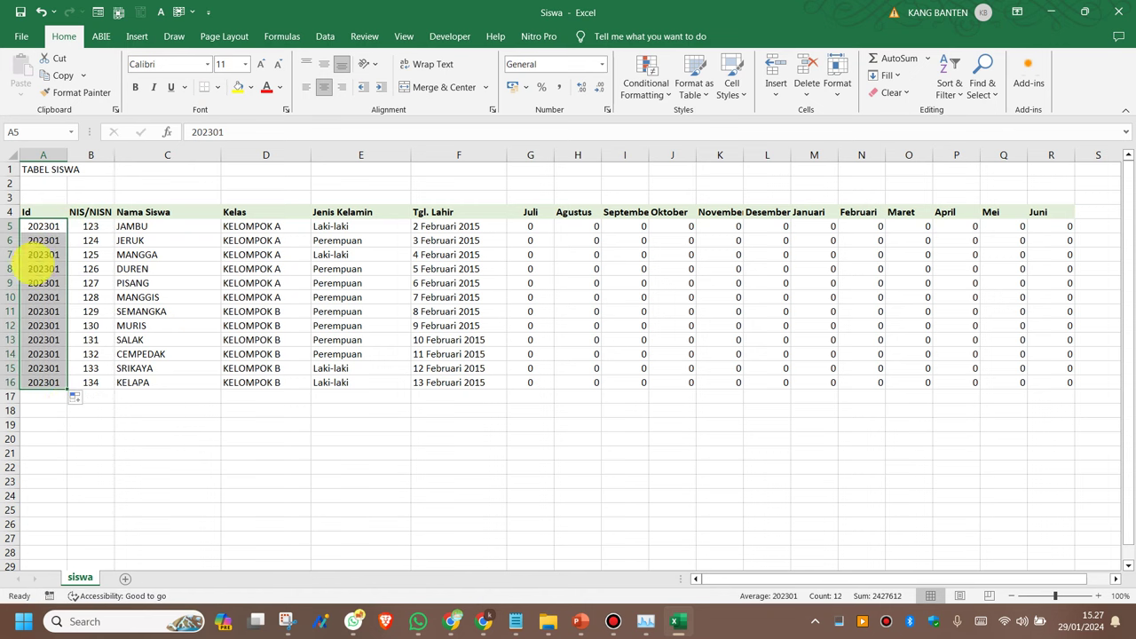
left_click(76, 399)
left_click(51, 431)
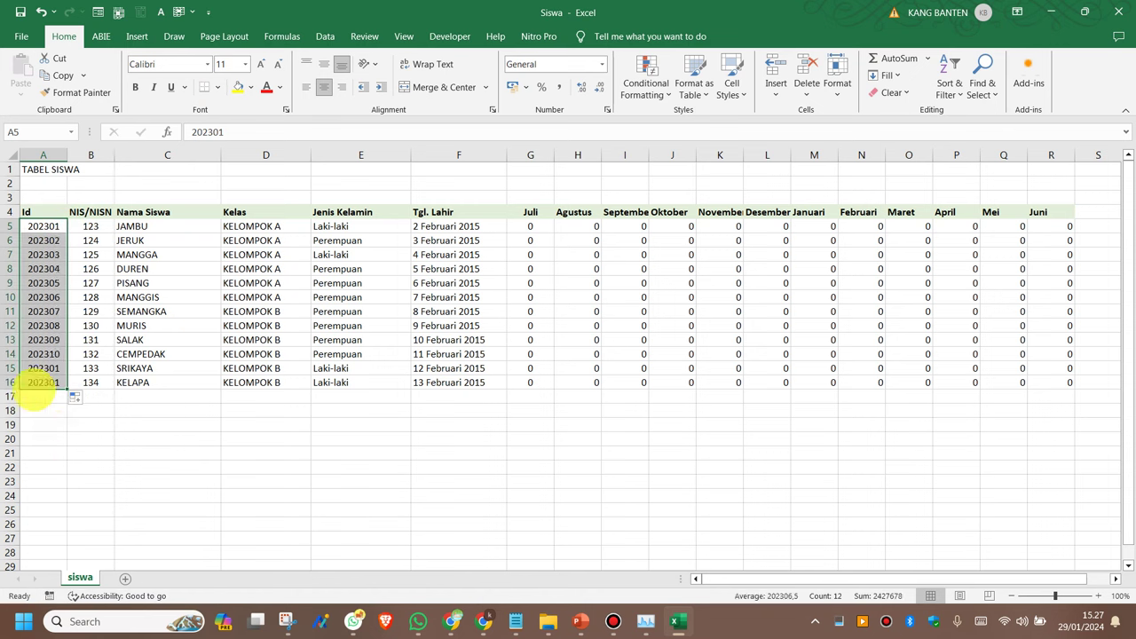
left_click(39, 255)
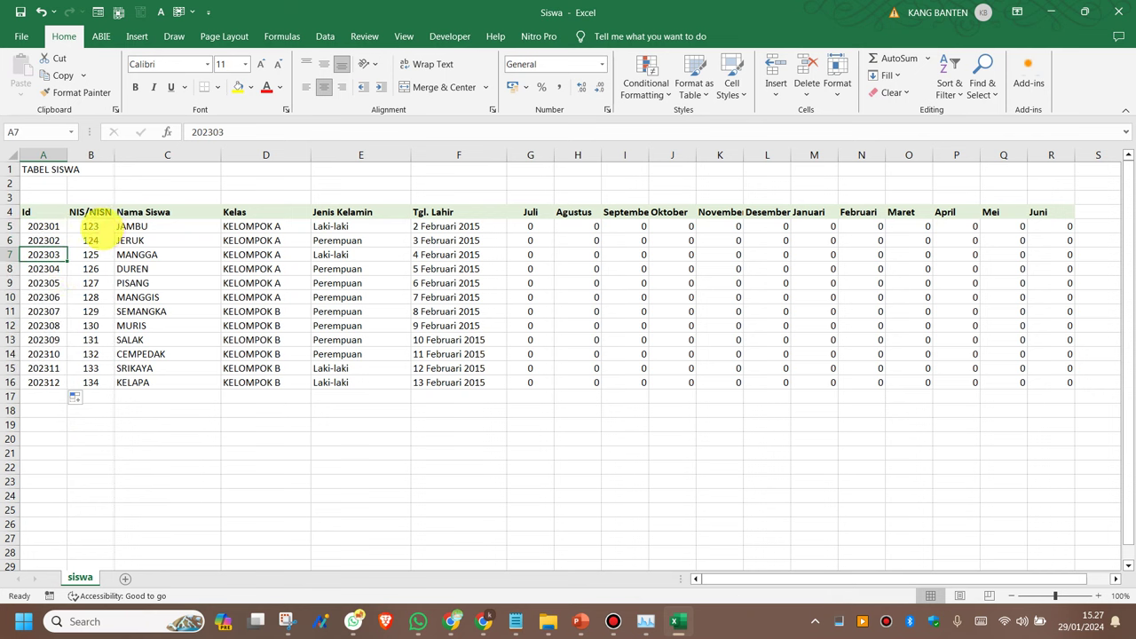
Examine the NIS/NISN and Nama Siswa entries of the student table from the first to the last row.
left_click(93, 226)
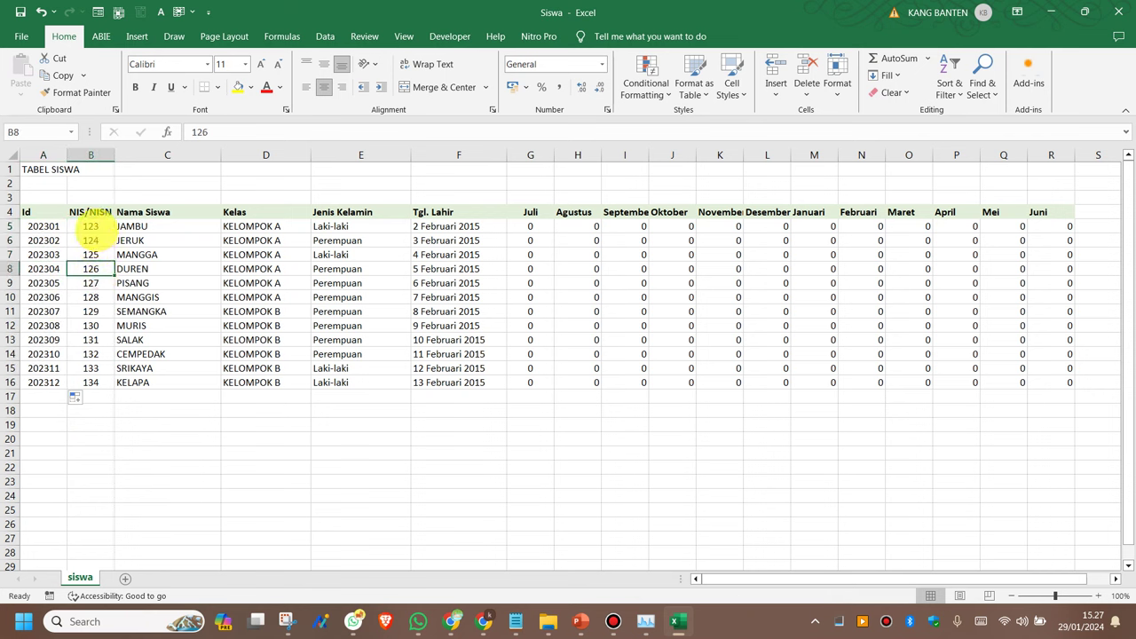
left_click(92, 268)
left_click(91, 226)
left_click(90, 339)
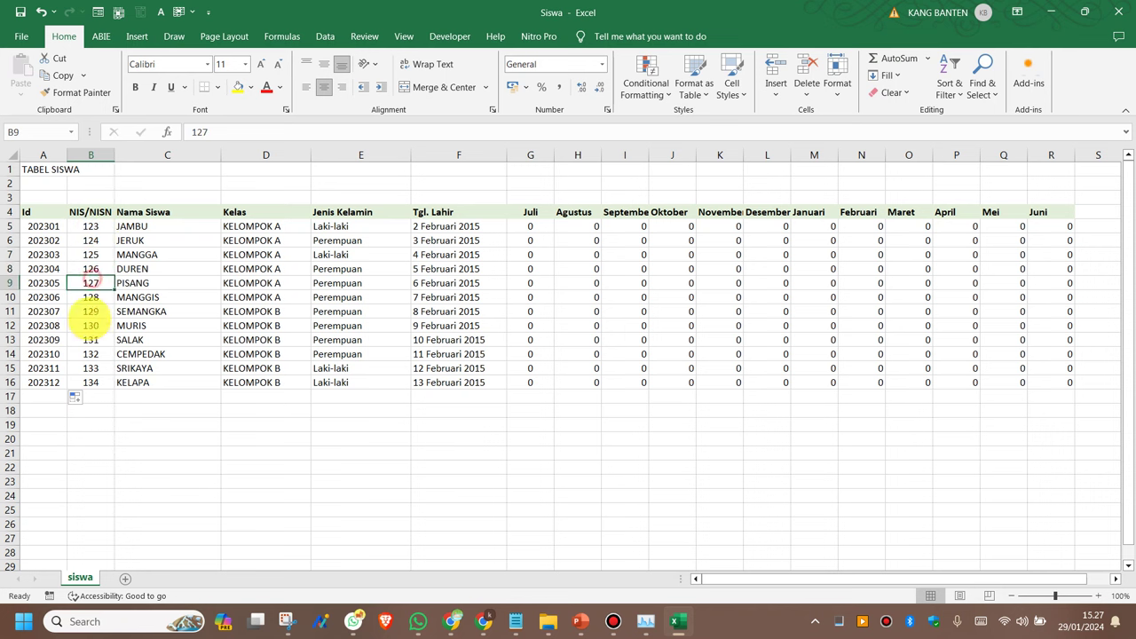
left_click(91, 382)
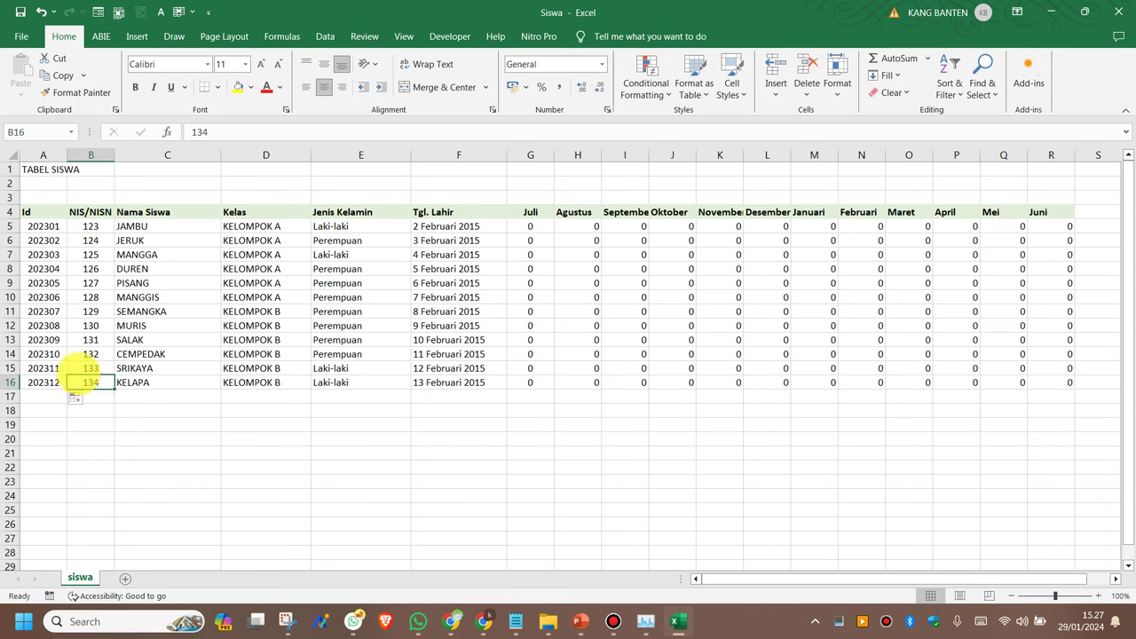
left_click(147, 225)
left_click(162, 282)
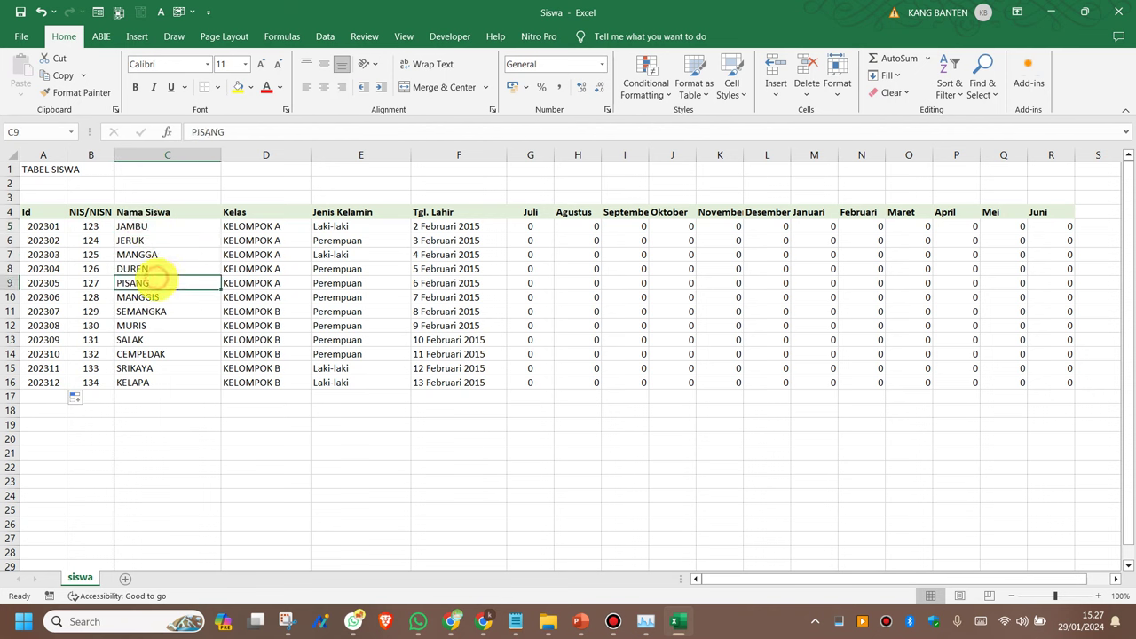
left_click(142, 339)
left_click(142, 382)
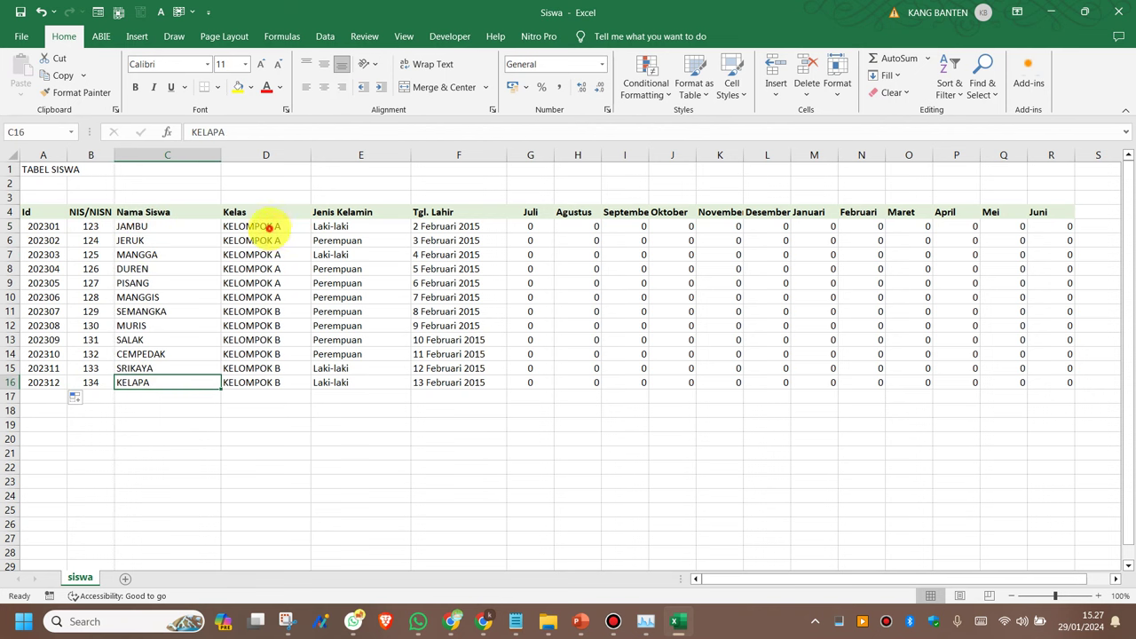
Examine how the Kelas and Jenis Kelamin columns are filled in for each student.
left_click(269, 228)
left_click(248, 269)
left_click(247, 340)
left_click(251, 395)
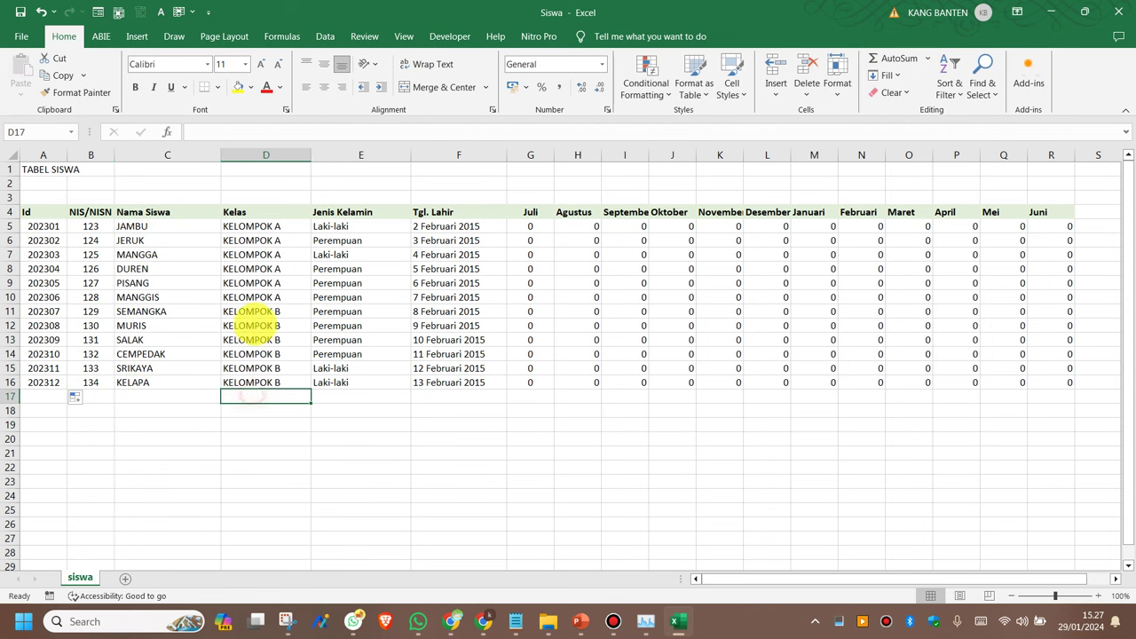
left_click(252, 235)
left_click(335, 227)
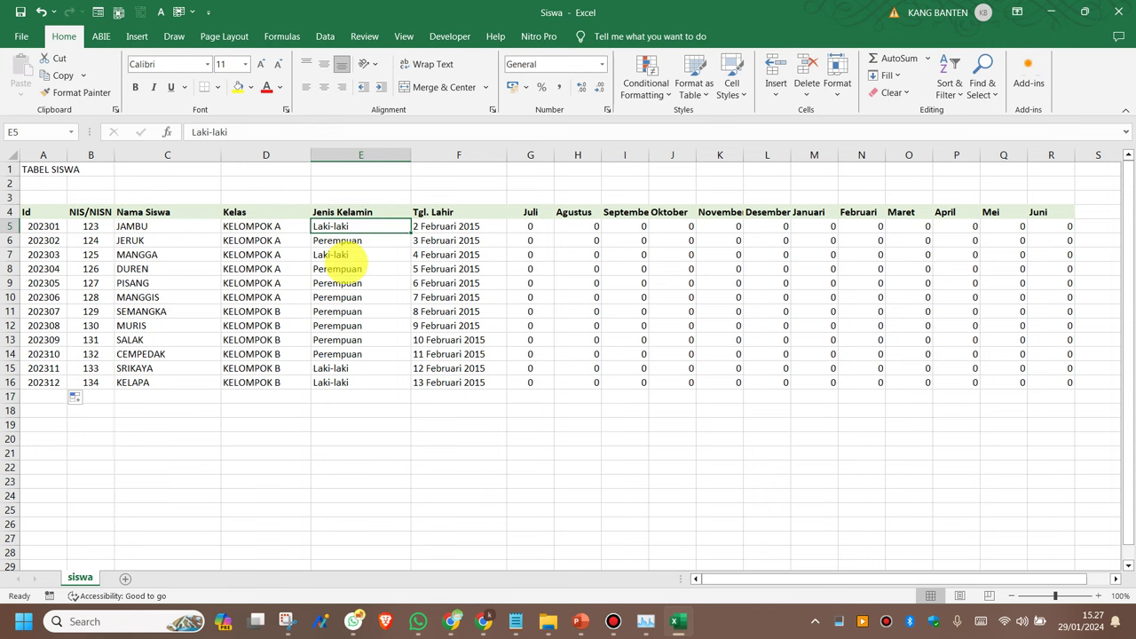
left_click(338, 269)
left_click(346, 311)
left_click(351, 340)
left_click(346, 382)
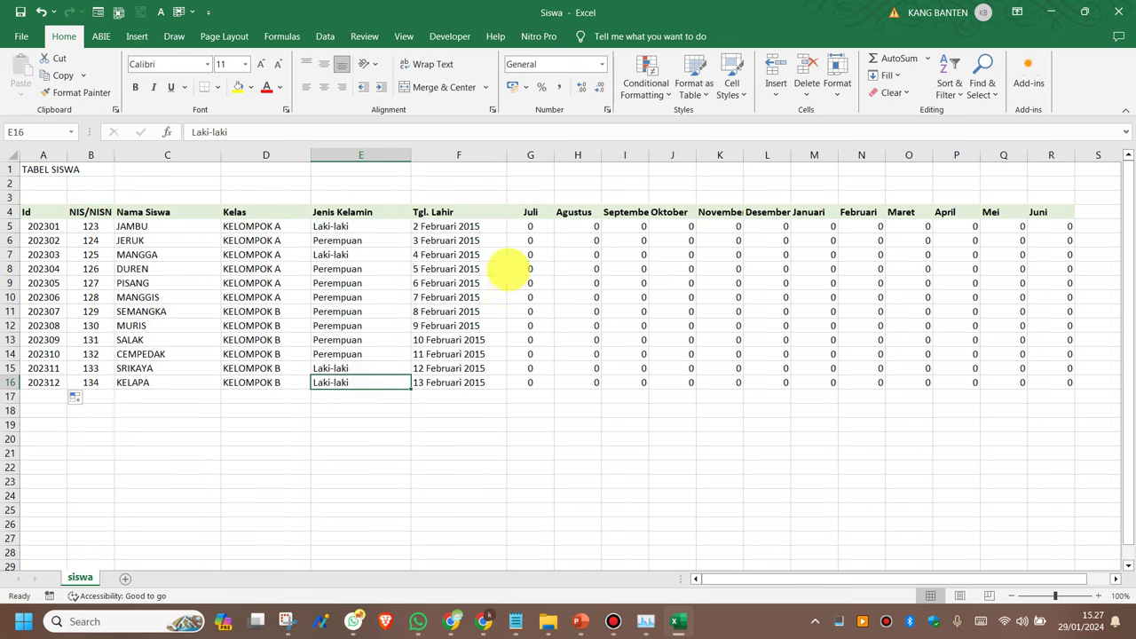
Examine the format of the Tgl. Lahir entries and the monthly payment column for Juli.
left_click(443, 224)
left_click(453, 327)
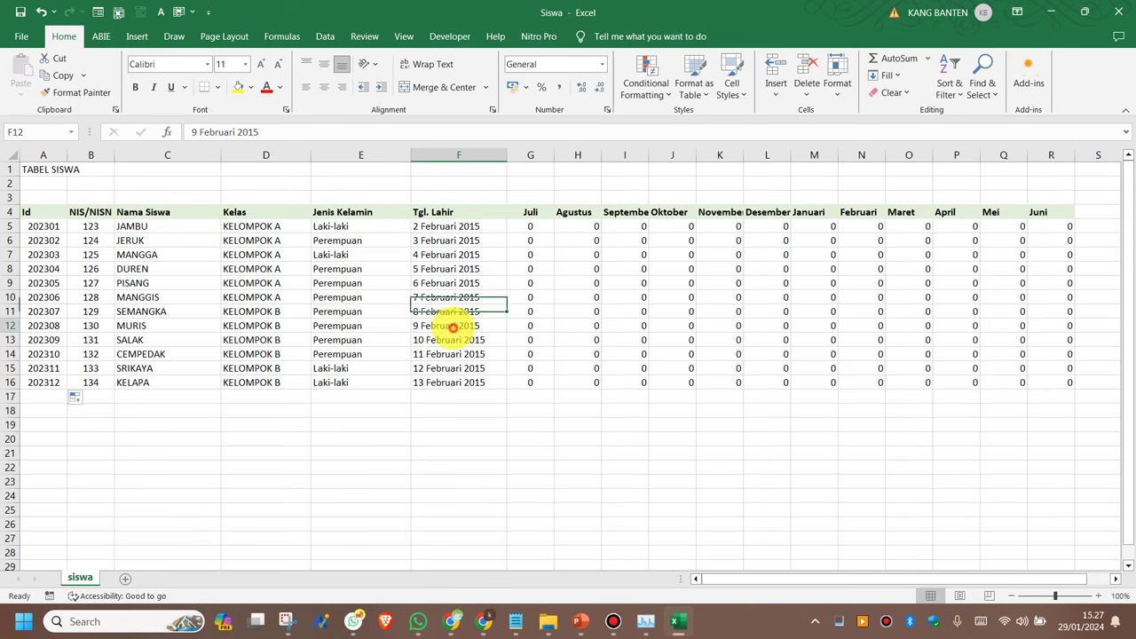
left_click(450, 381)
left_click(446, 399)
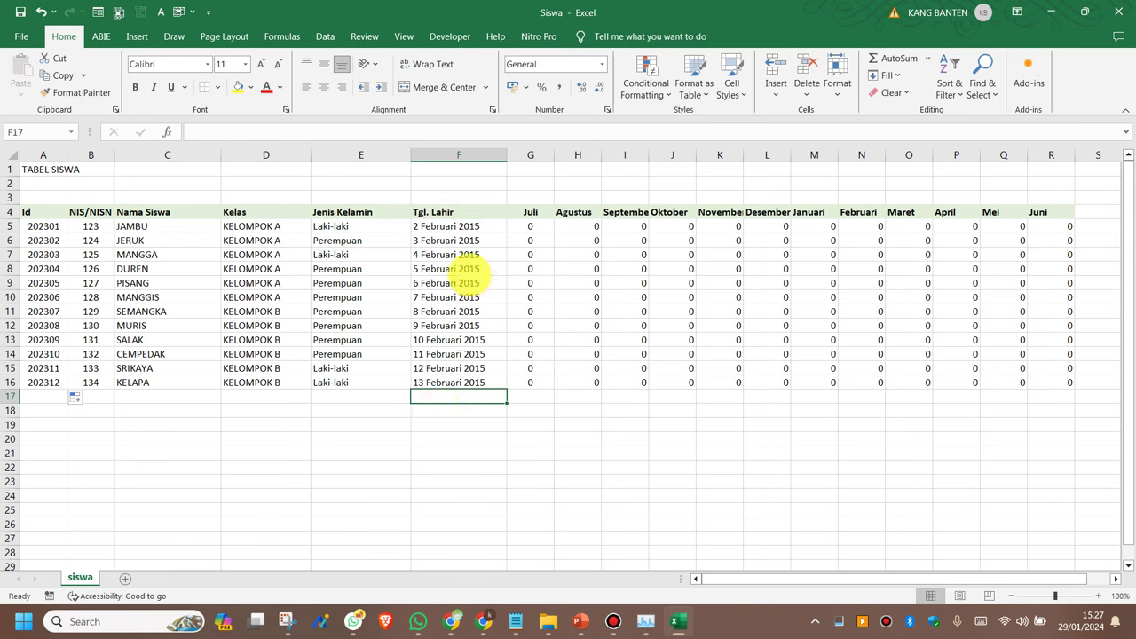
left_click(448, 226)
left_click(448, 255)
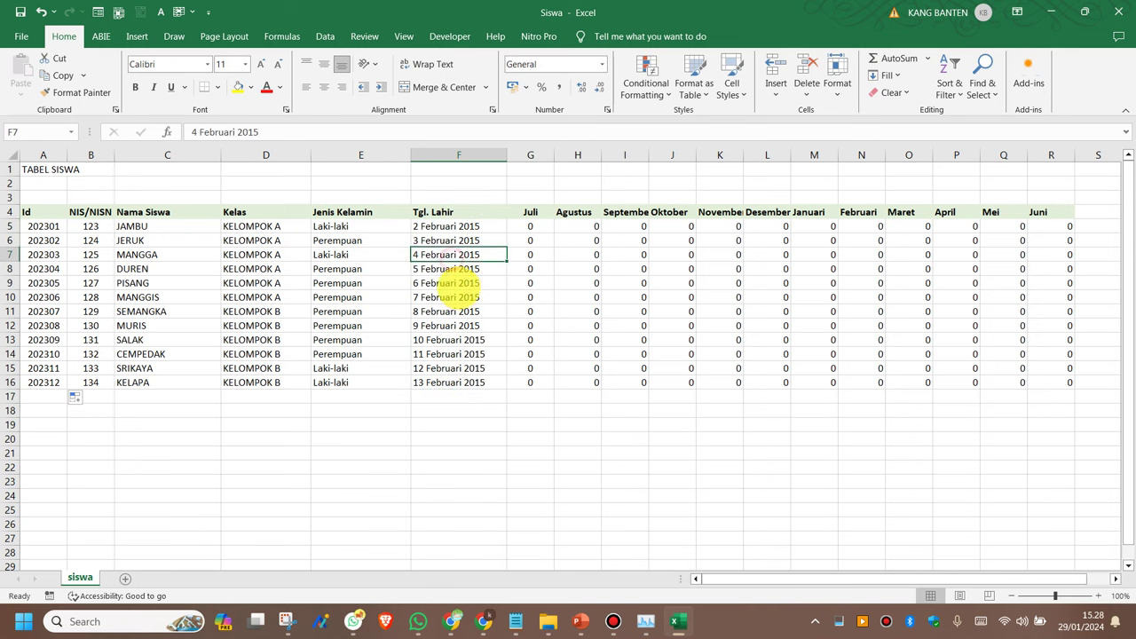
left_click(448, 297)
left_click(448, 340)
left_click(448, 368)
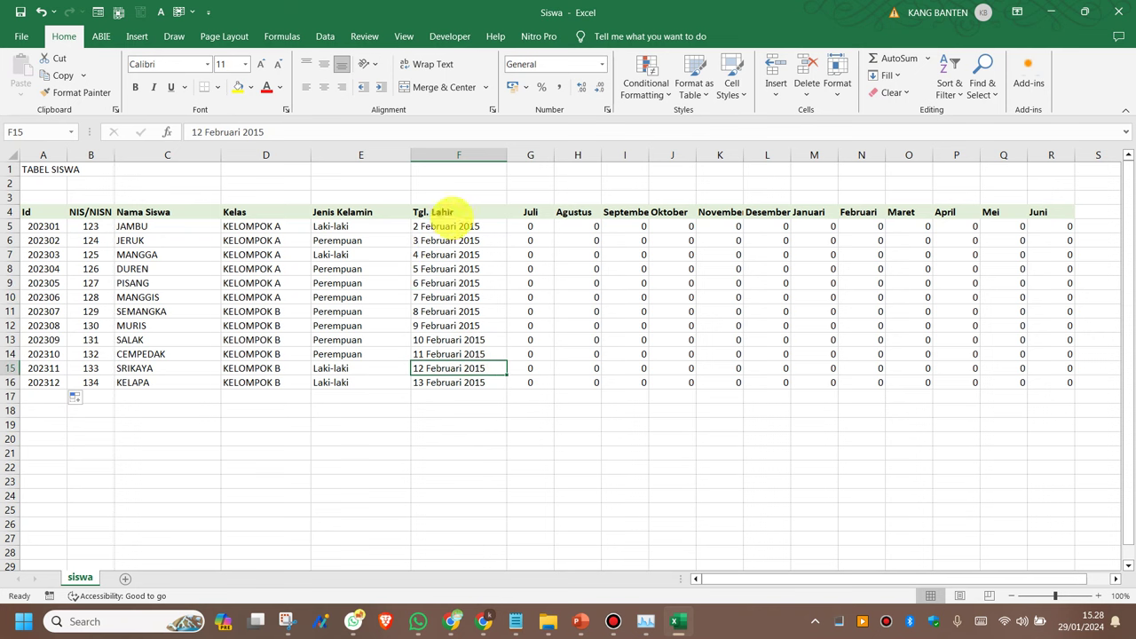
left_click(525, 226)
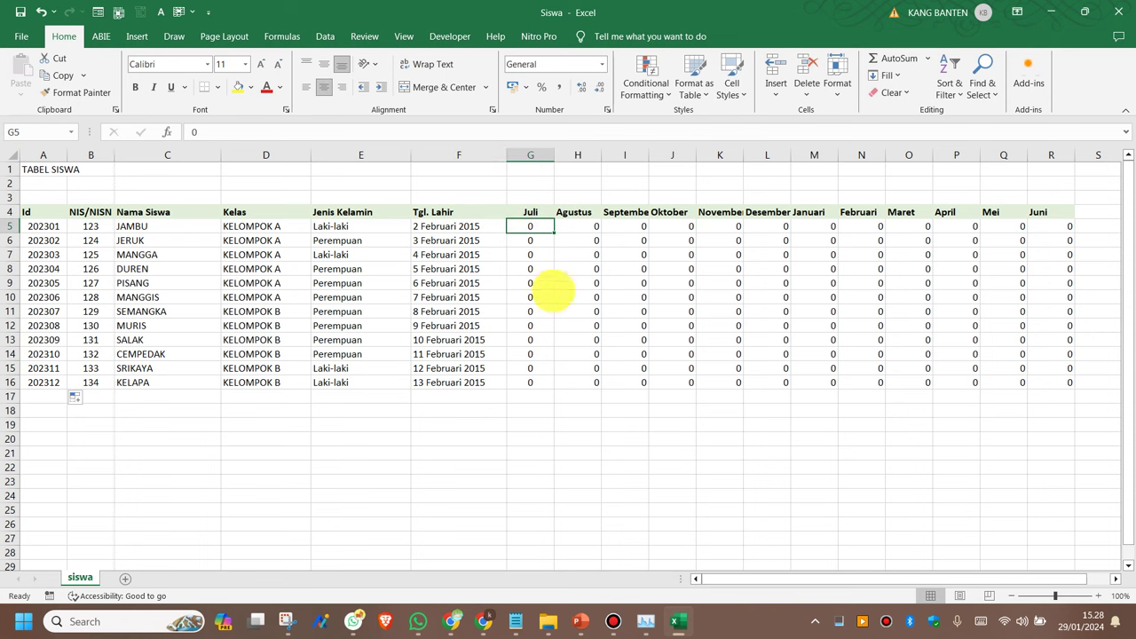
mouse_move(737, 578)
left_mouse_down()
mouse_move(748, 578)
mouse_move(736, 578)
left_mouse_up()
Save and close the Siswa workbook.
left_click(362, 426)
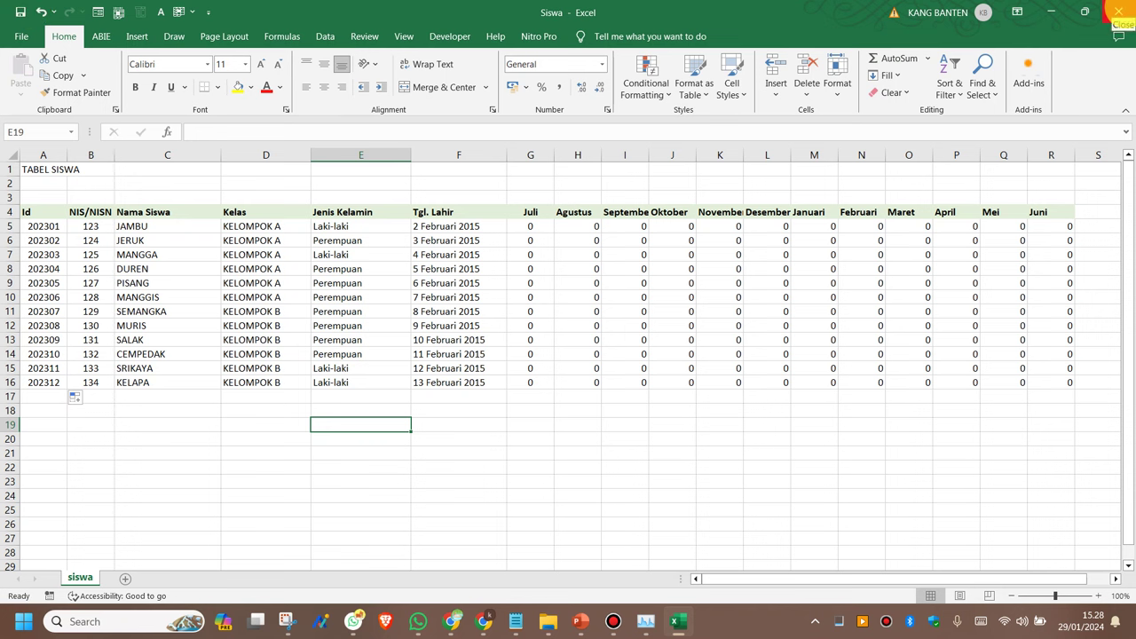
left_click(183, 299)
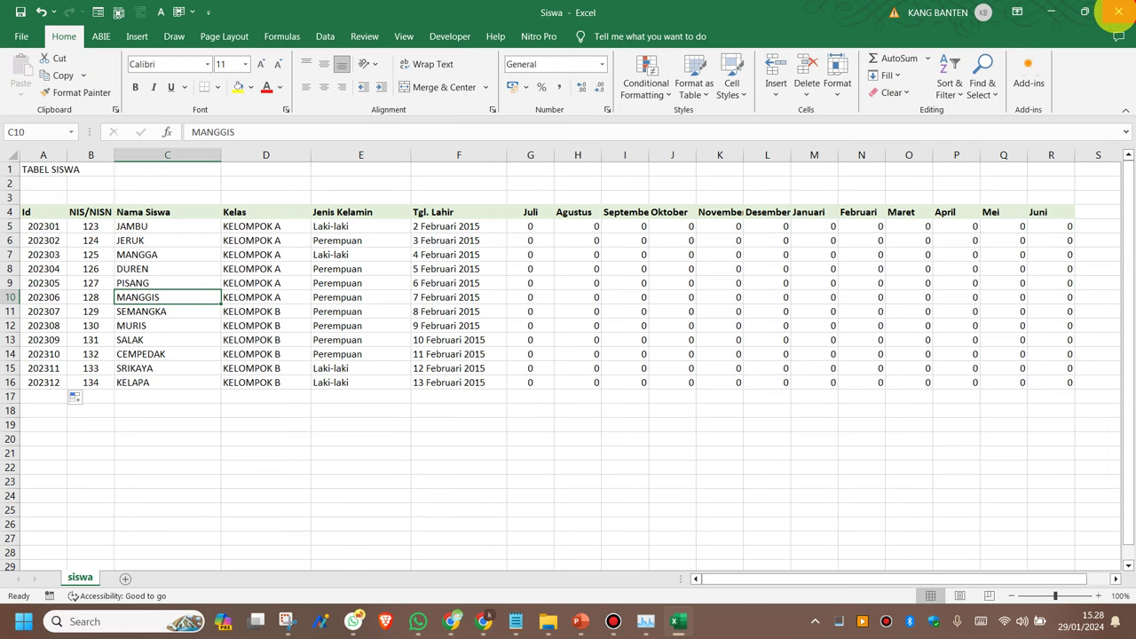
left_click(1118, 12)
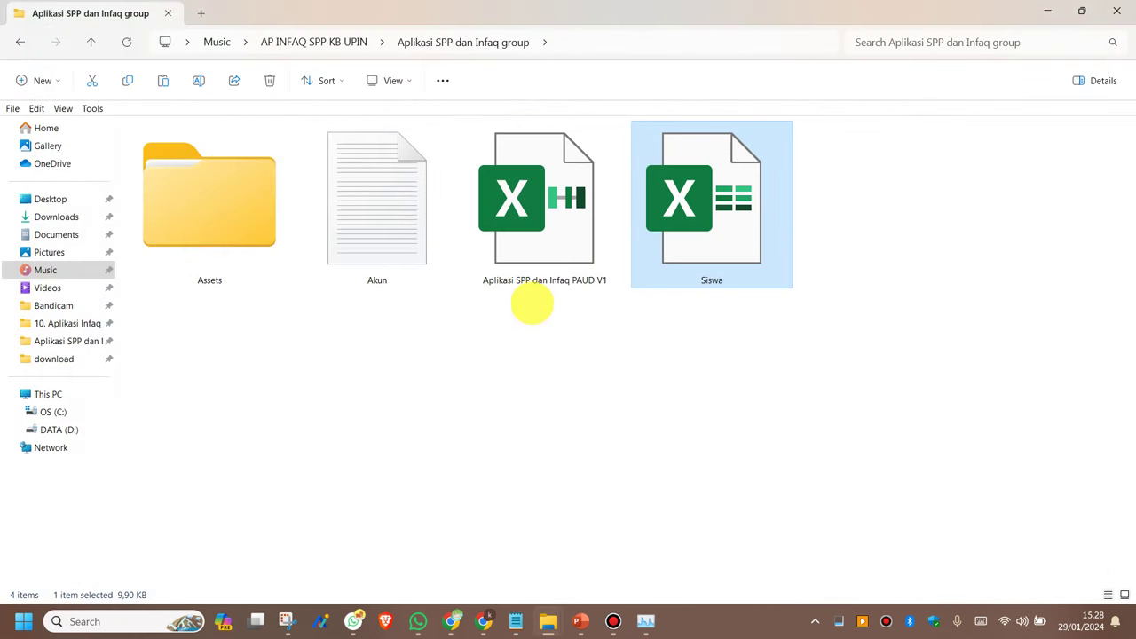
Open the Aplikasi SPP dan Infaq PAUD V1 workbook from the Aplikasi SPP dan Infaq group folder in File Explorer.
left_click(554, 221)
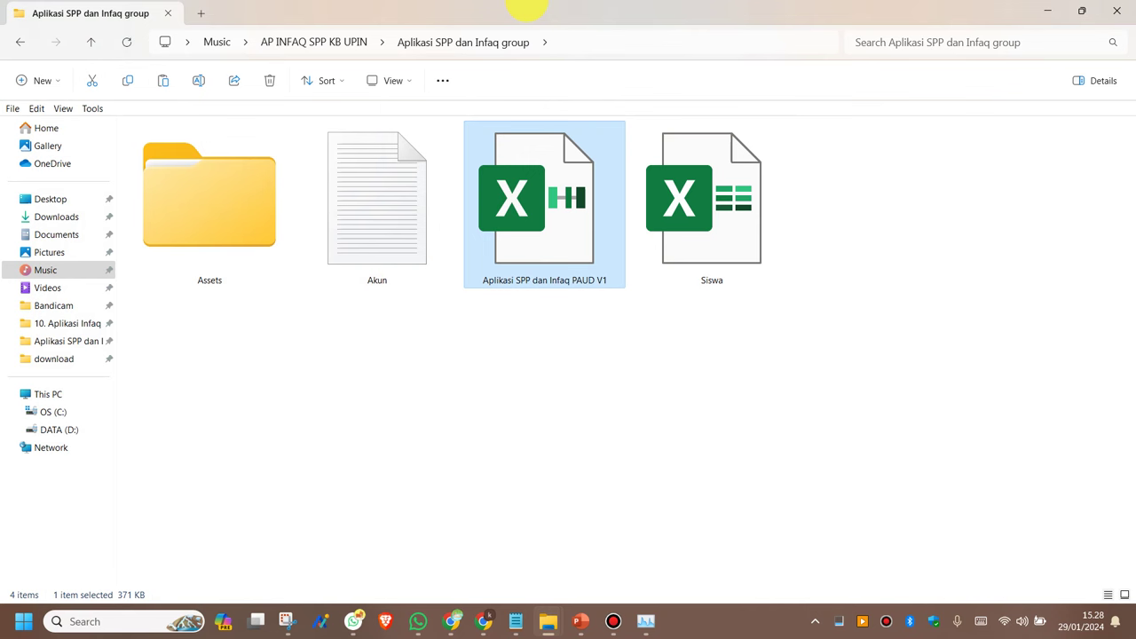
mouse_move(522, 8)
left_click(634, 10)
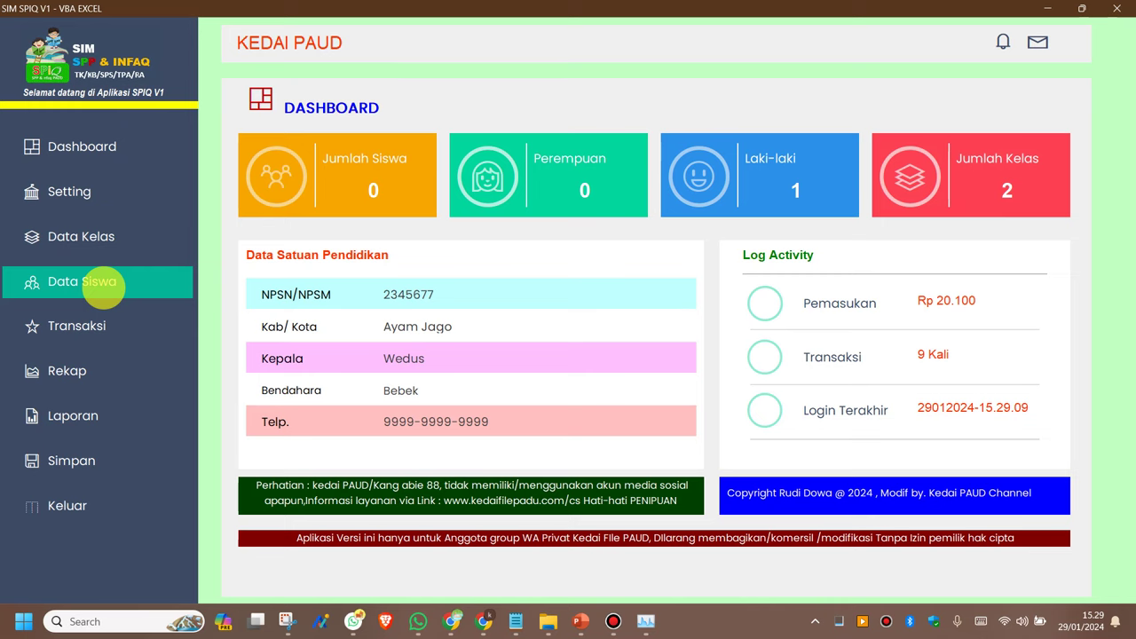
Upload the Siswa workbook from Music > AP INFAQ SPP KB UPIN > Aplikasi SPP dan Infaq group into the Data Siswa list.
left_click(100, 282)
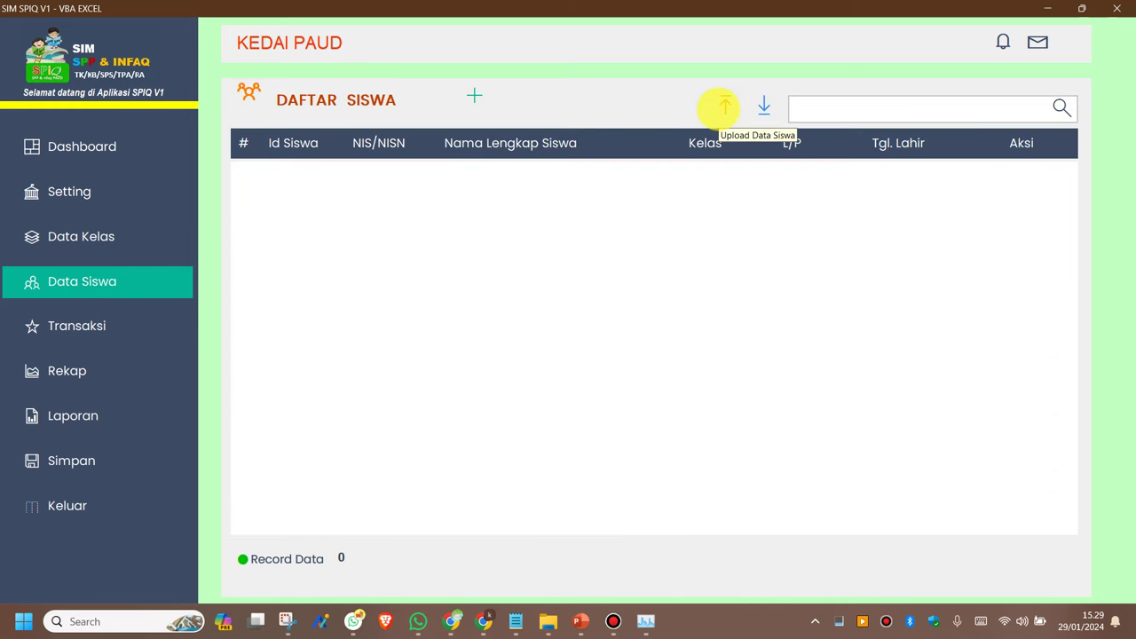
left_click(725, 108)
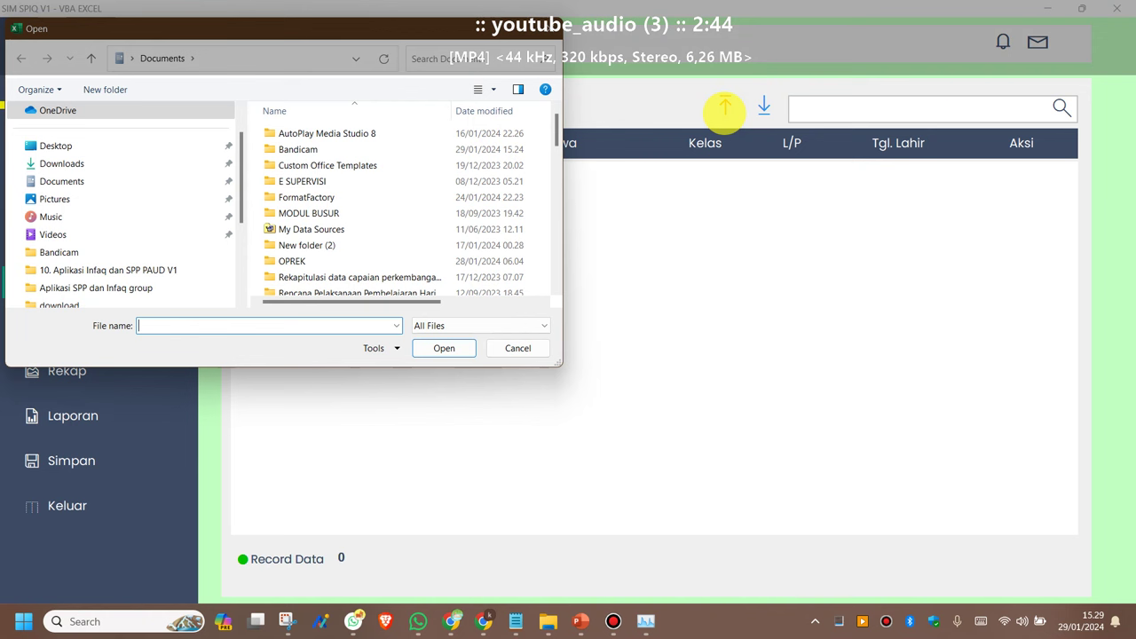
left_click(106, 219)
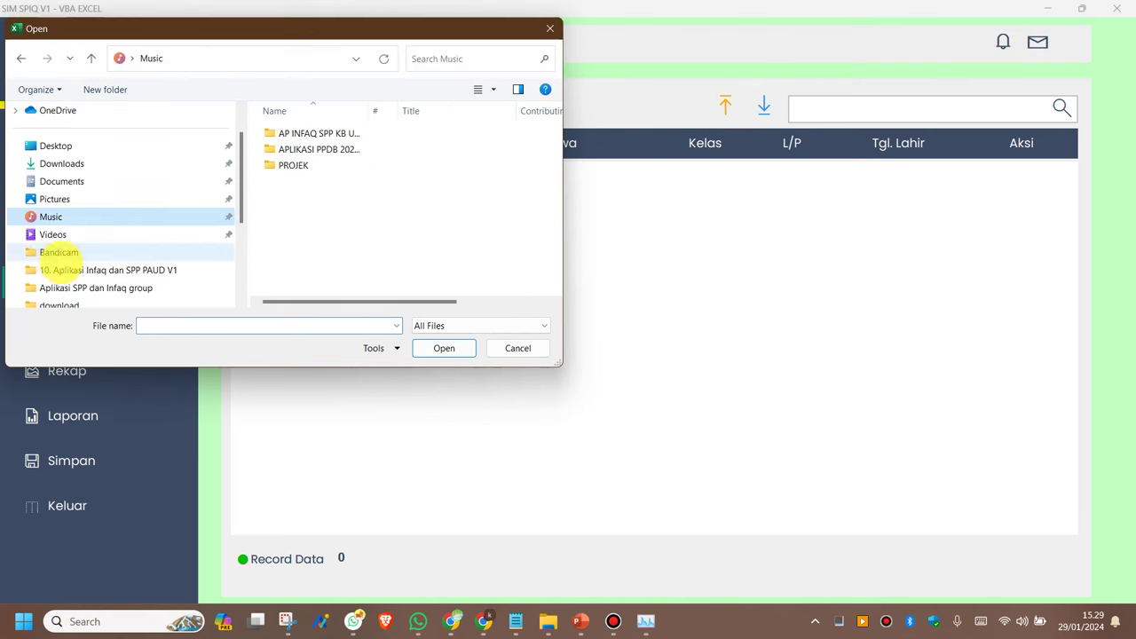
left_click_drag(372, 110, 517, 109)
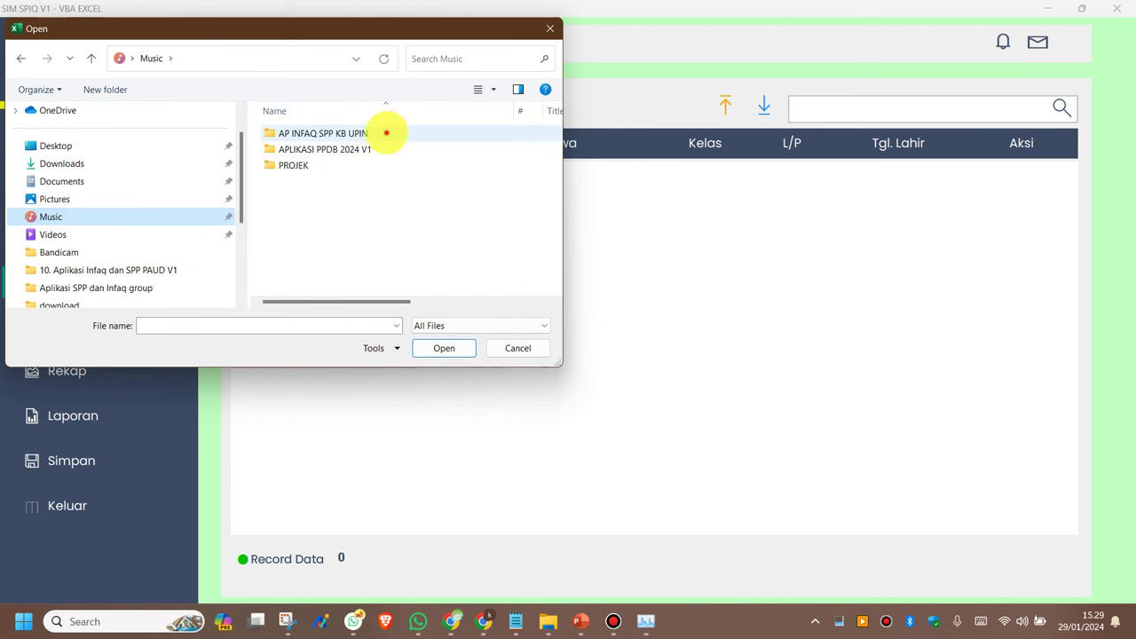
double_click(386, 133)
double_click(355, 133)
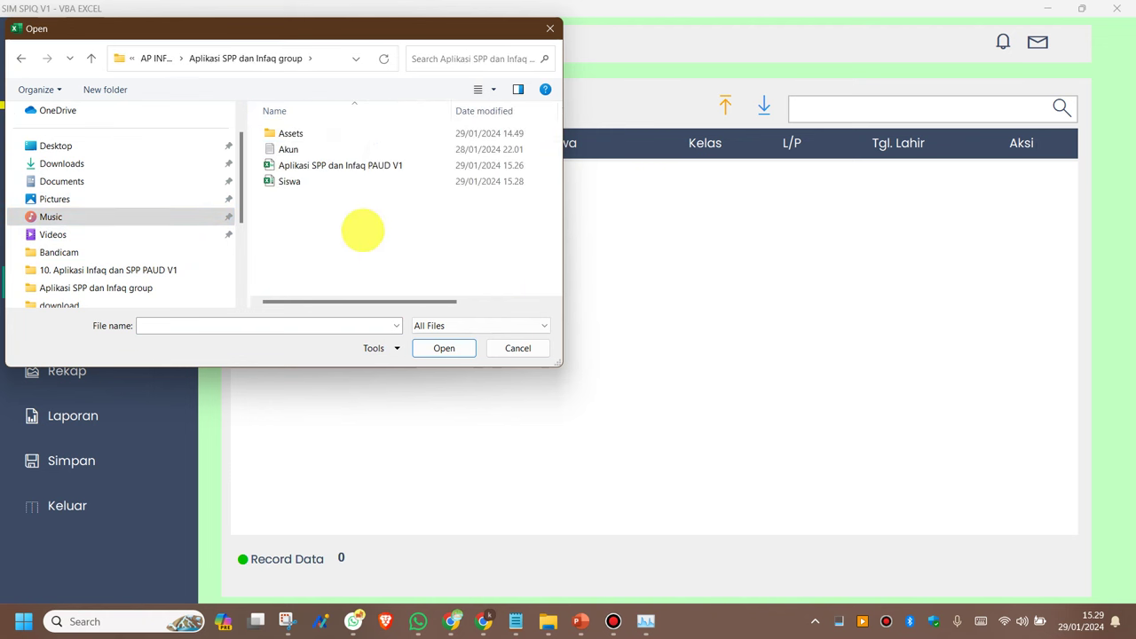
left_click(306, 182)
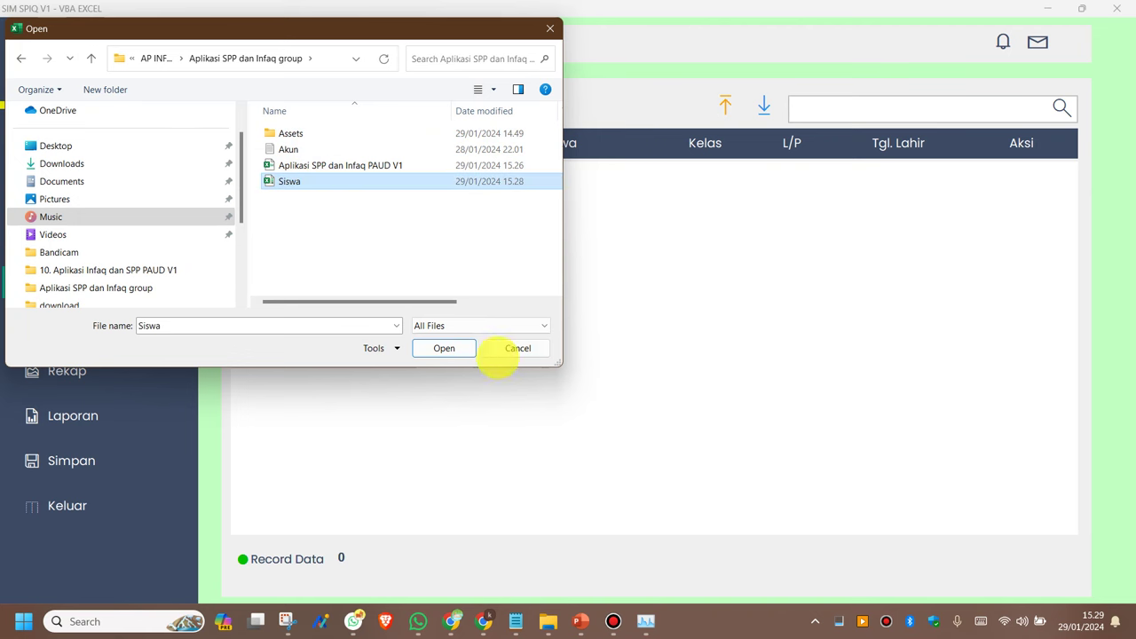
left_click(434, 349)
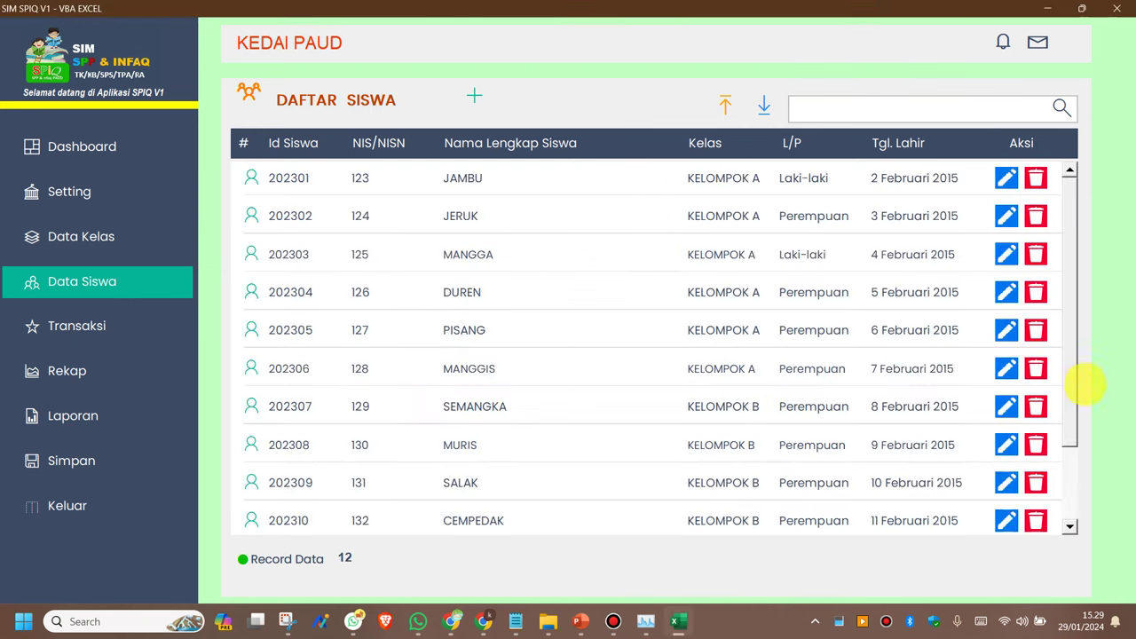
mouse_move(1072, 325)
left_mouse_down()
mouse_move(1072, 487)
mouse_move(1070, 322)
left_mouse_up()
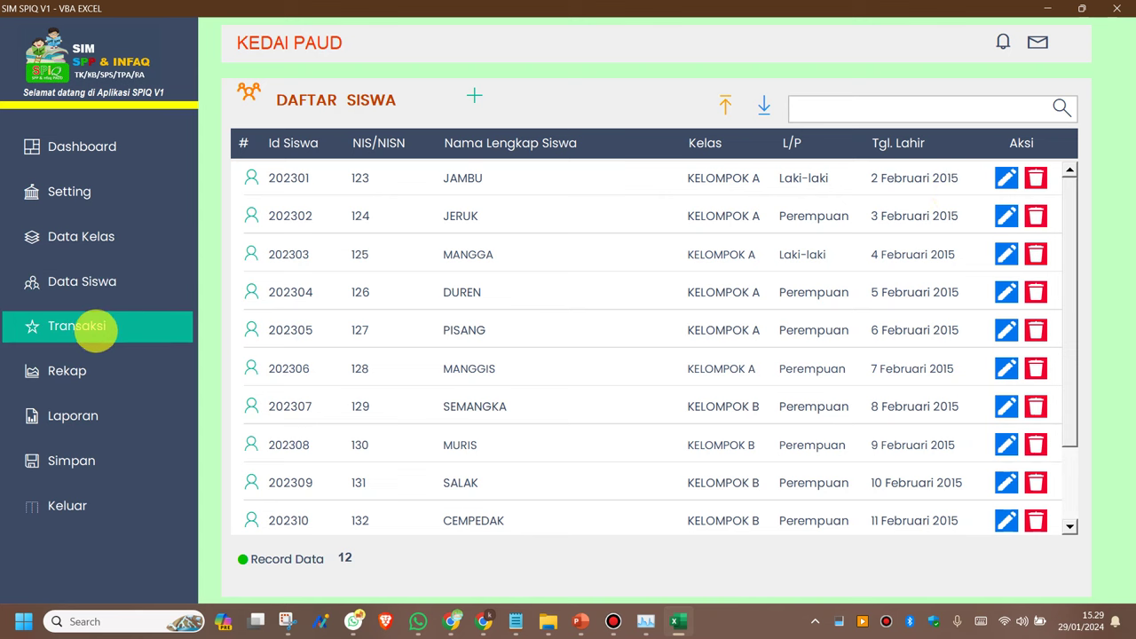
Start a new SPP/Infaq payment transaction and select the second-to-last student in the student search list.
left_click(95, 326)
left_click(337, 155)
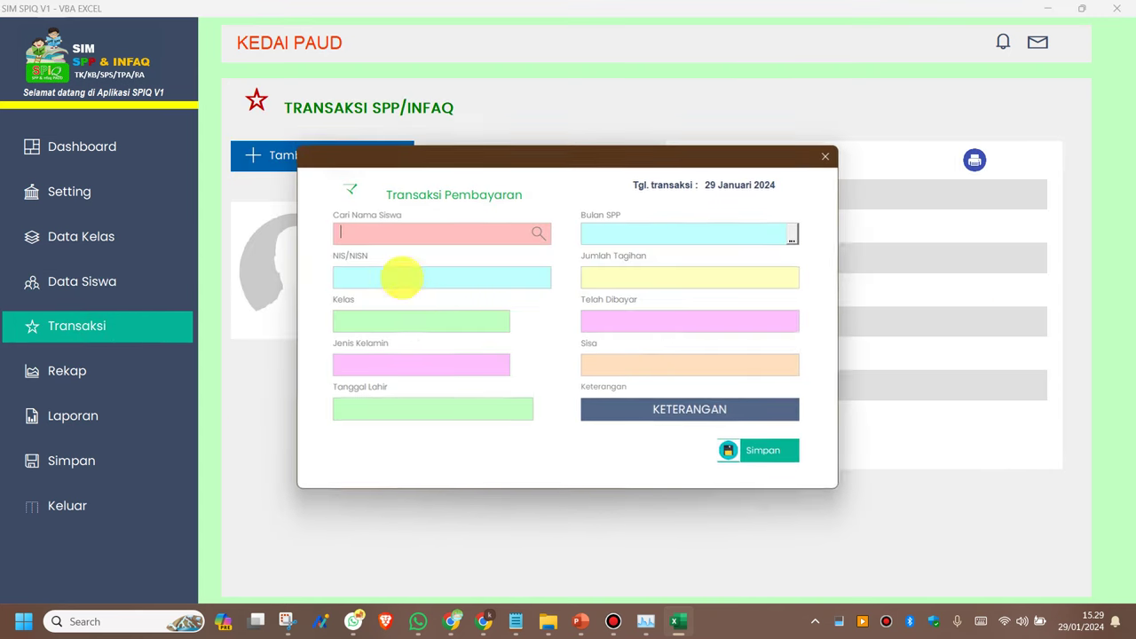
left_click(538, 233)
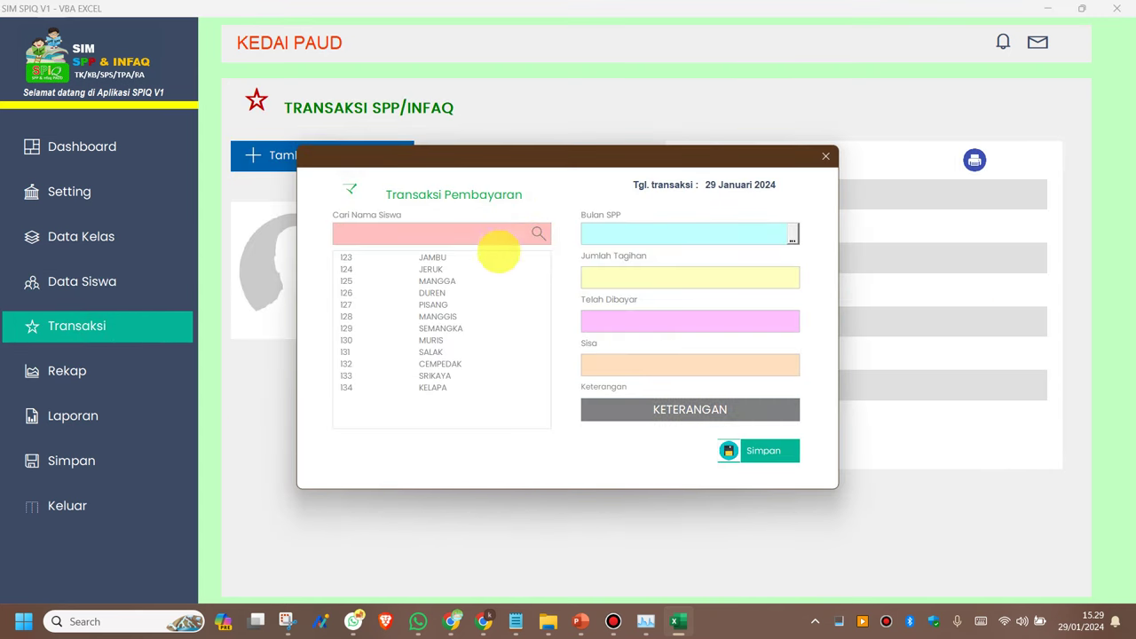
left_click(424, 377)
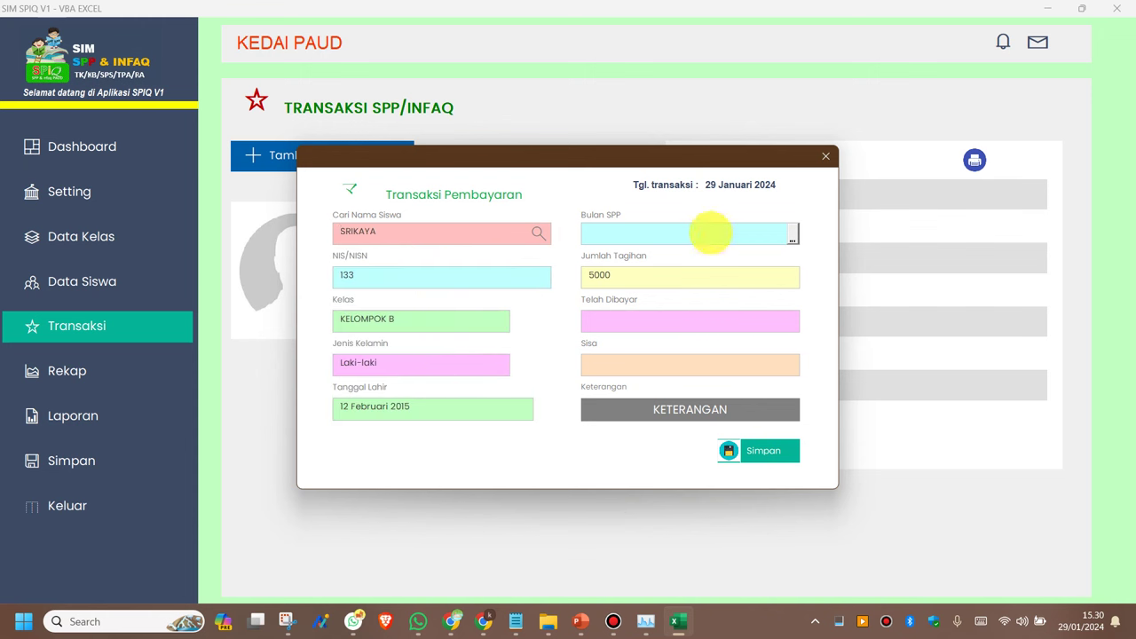
Set the payment's Bulan SPP to Juli and Telah Dibayar to 5000, and save the transaction.
left_click(791, 234)
left_click(608, 253)
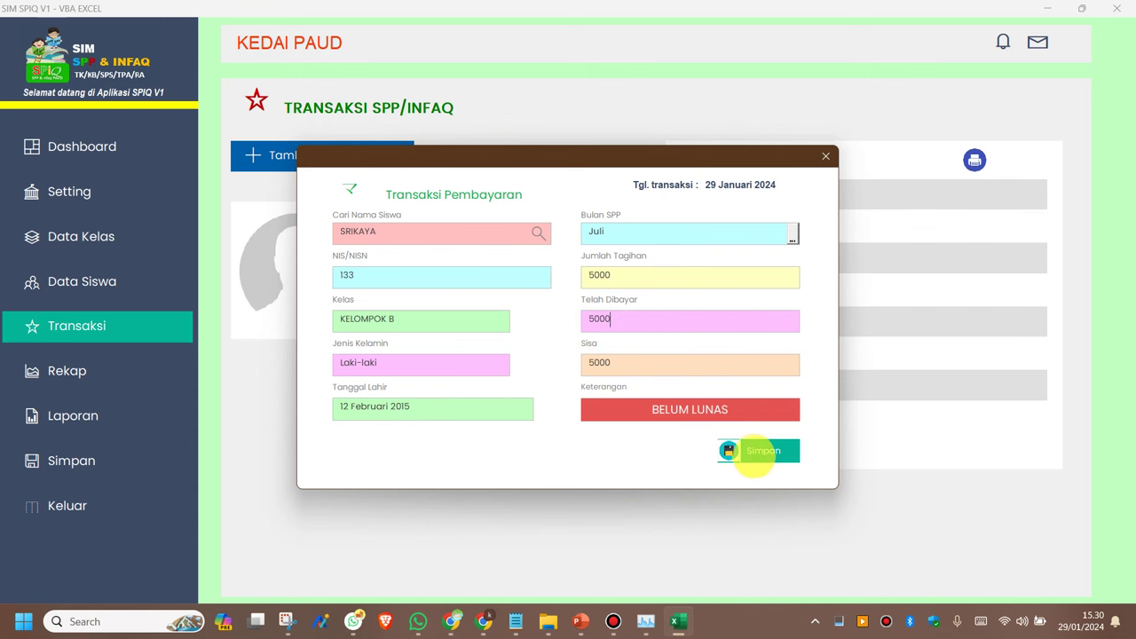
left_click(753, 452)
left_click(566, 427)
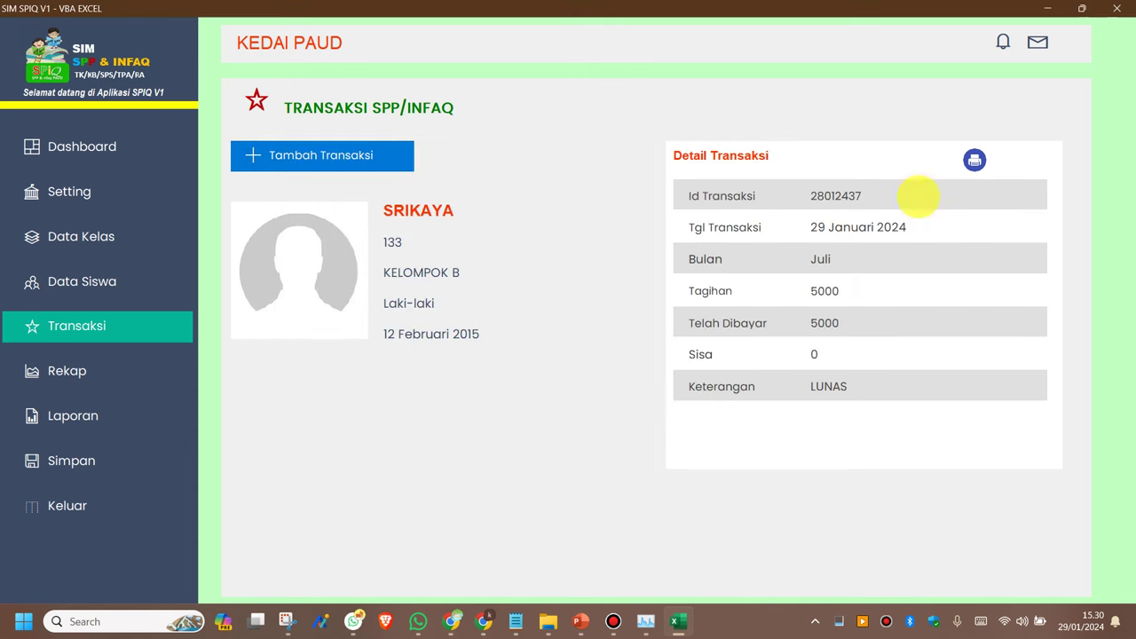
Preview the printable payment receipt for the transaction, close the preview and maximize the application window.
left_click(973, 161)
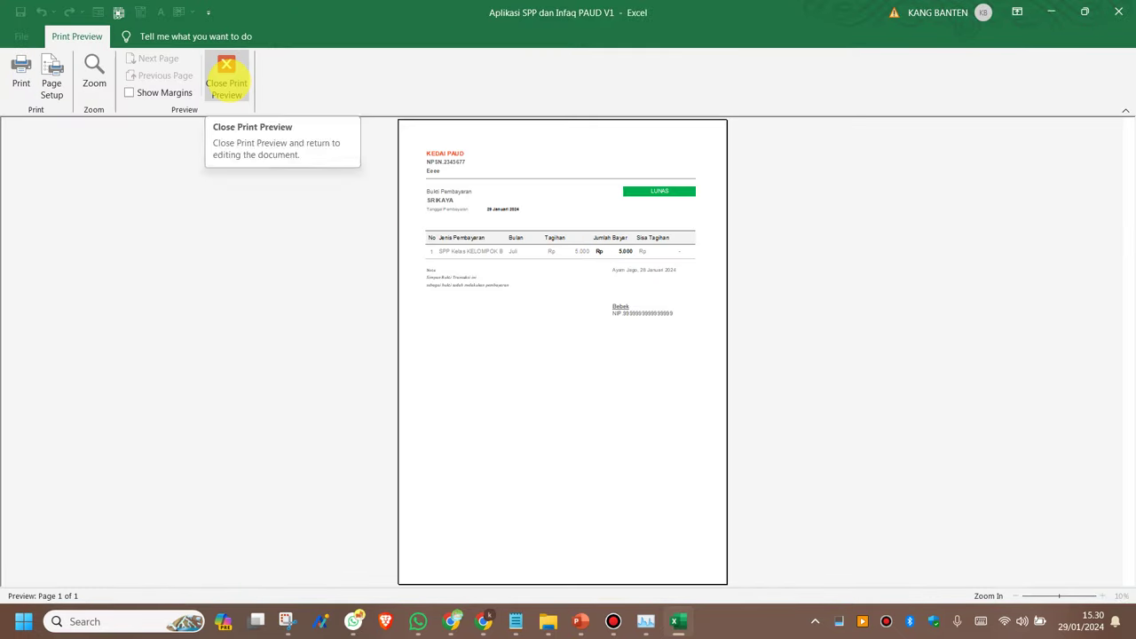
left_click(226, 79)
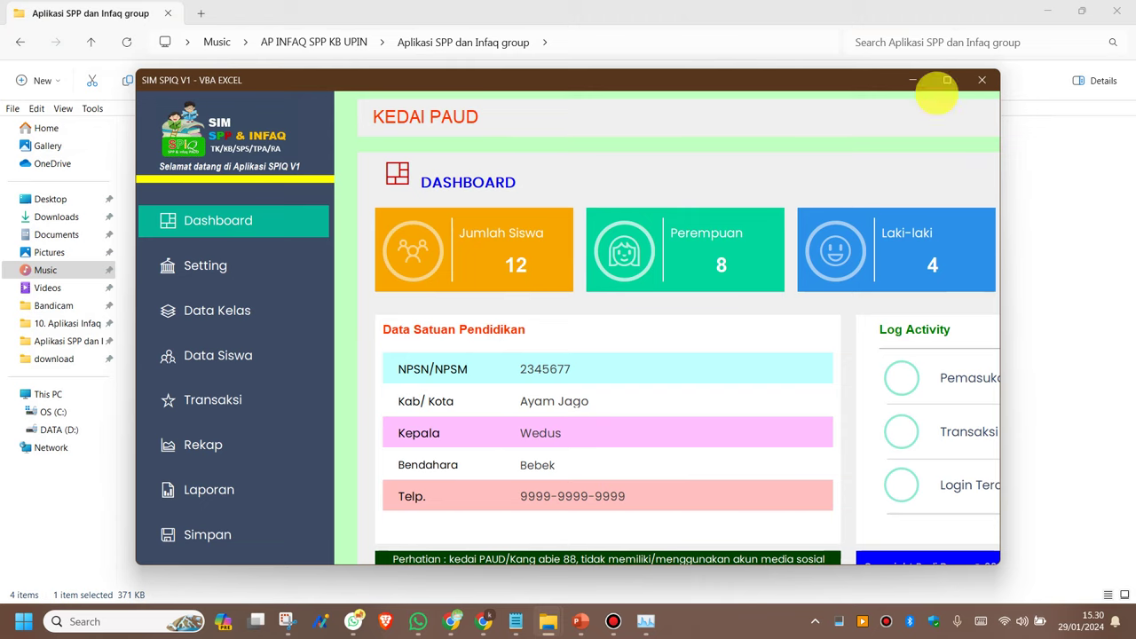
left_click(945, 81)
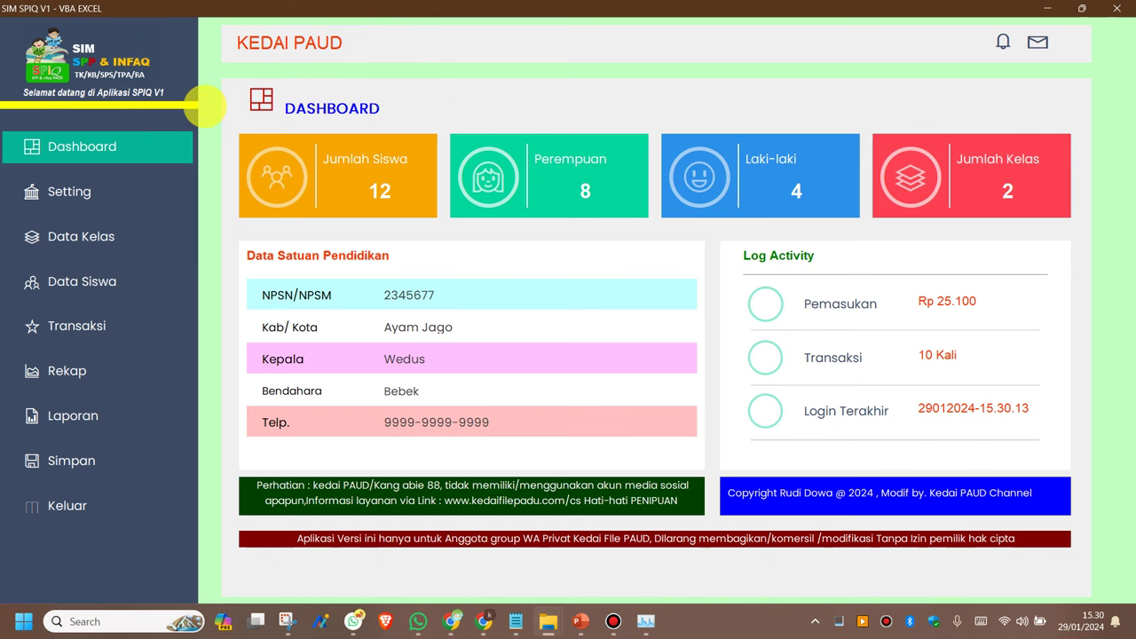
Open the account password reset form from the institution settings, examine its username, password and verification fields, and close it without changes.
left_click(69, 190)
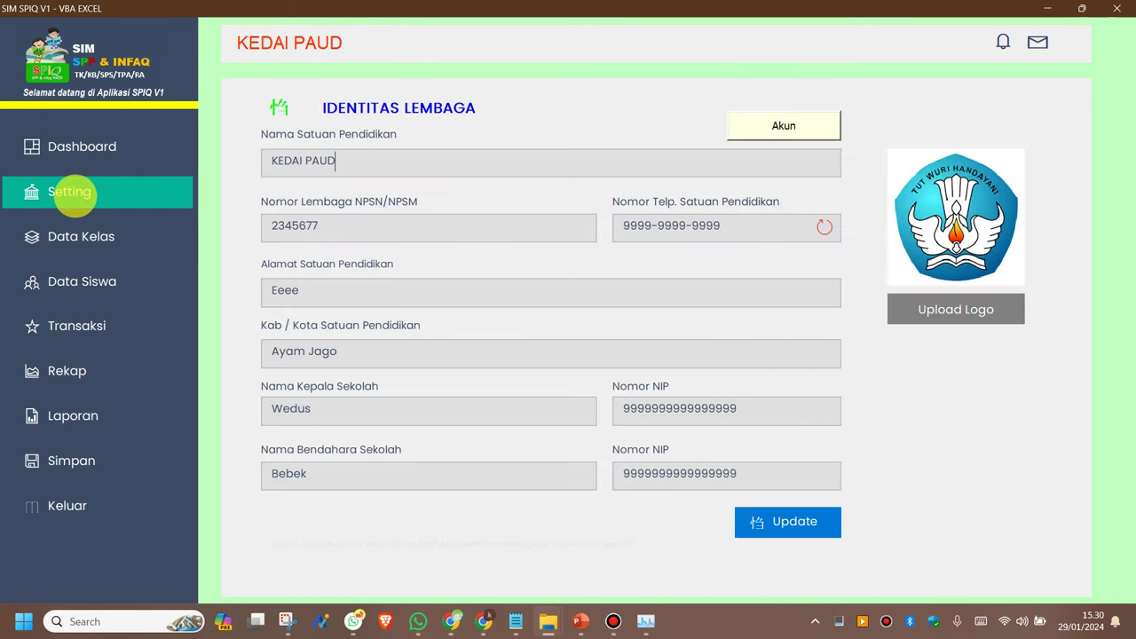
left_click(783, 126)
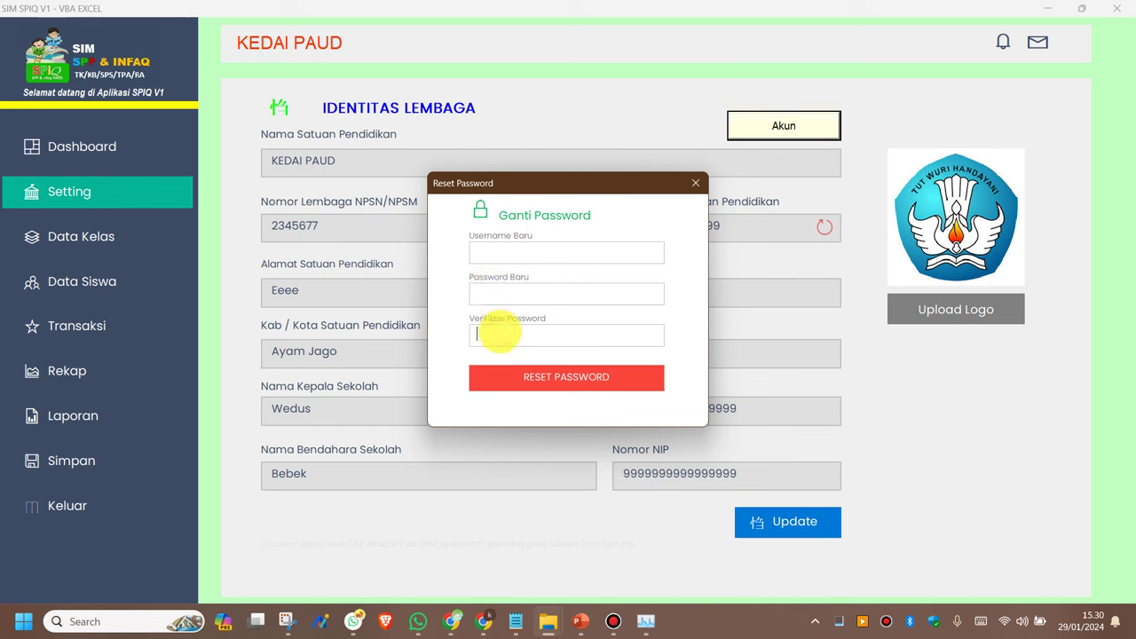
left_click(502, 250)
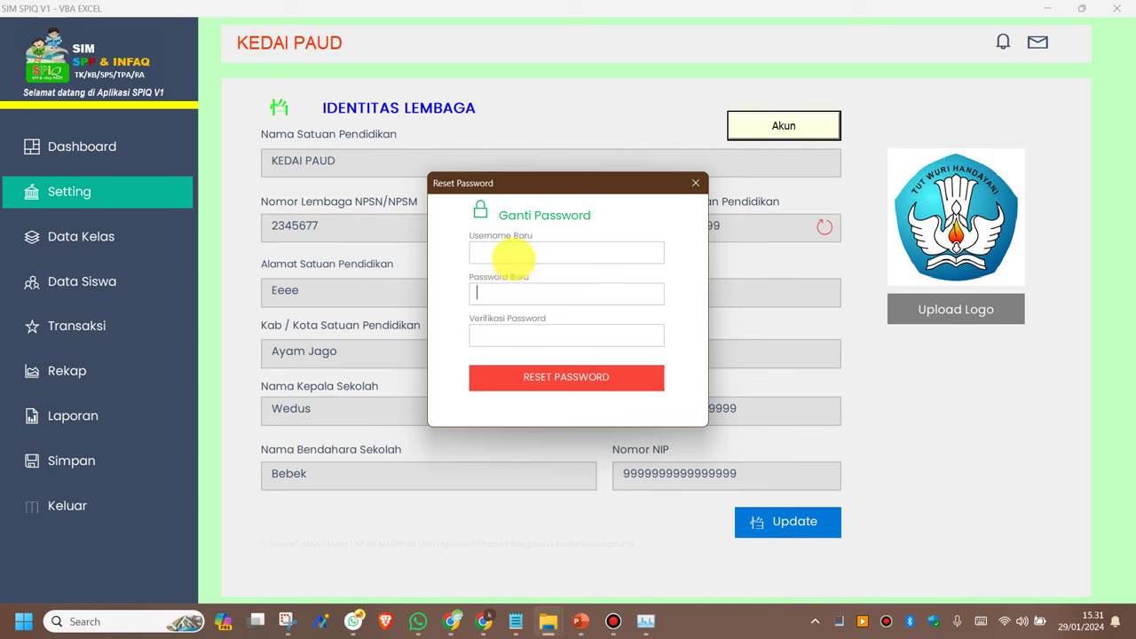
left_click(499, 341)
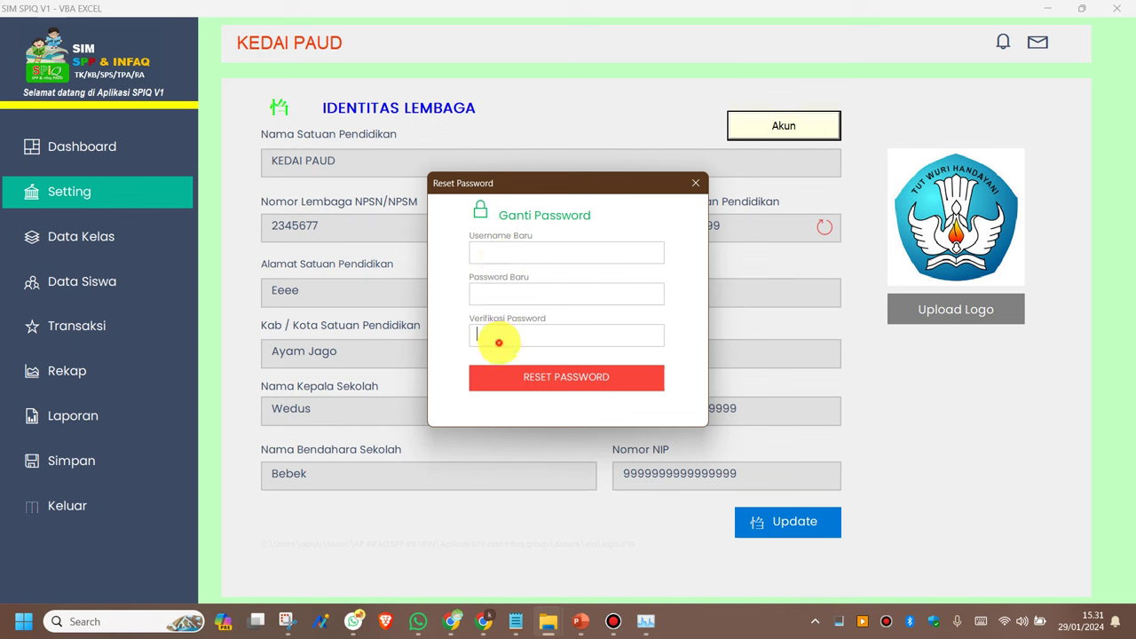
left_click(487, 254)
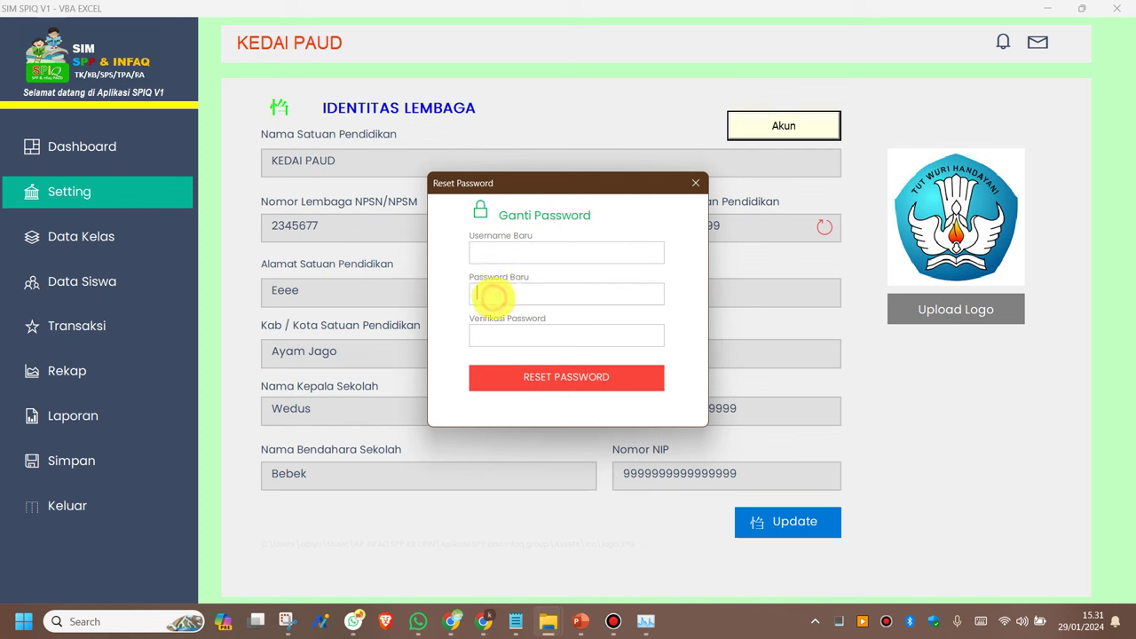
left_click(487, 330)
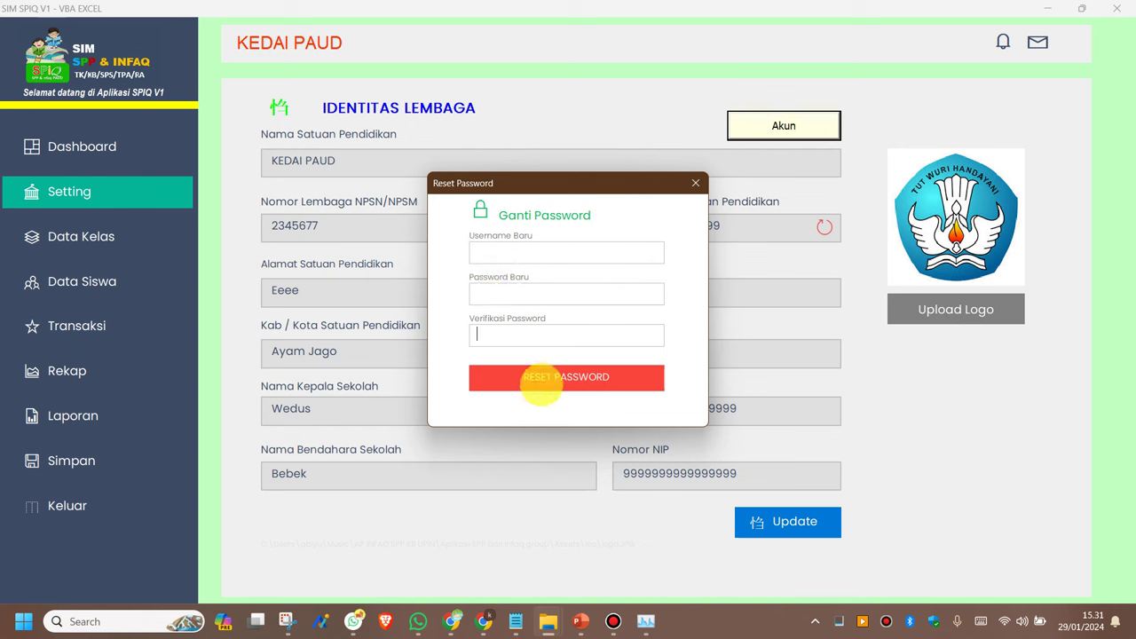
left_click(695, 183)
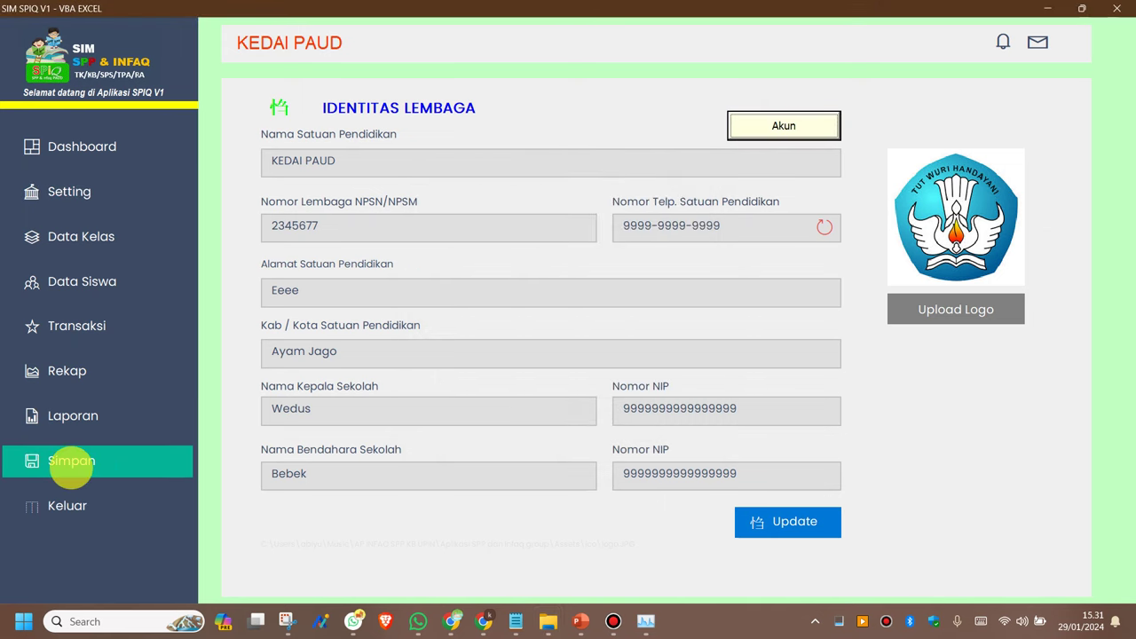
Save the application data and return to the dashboard.
left_click(70, 470)
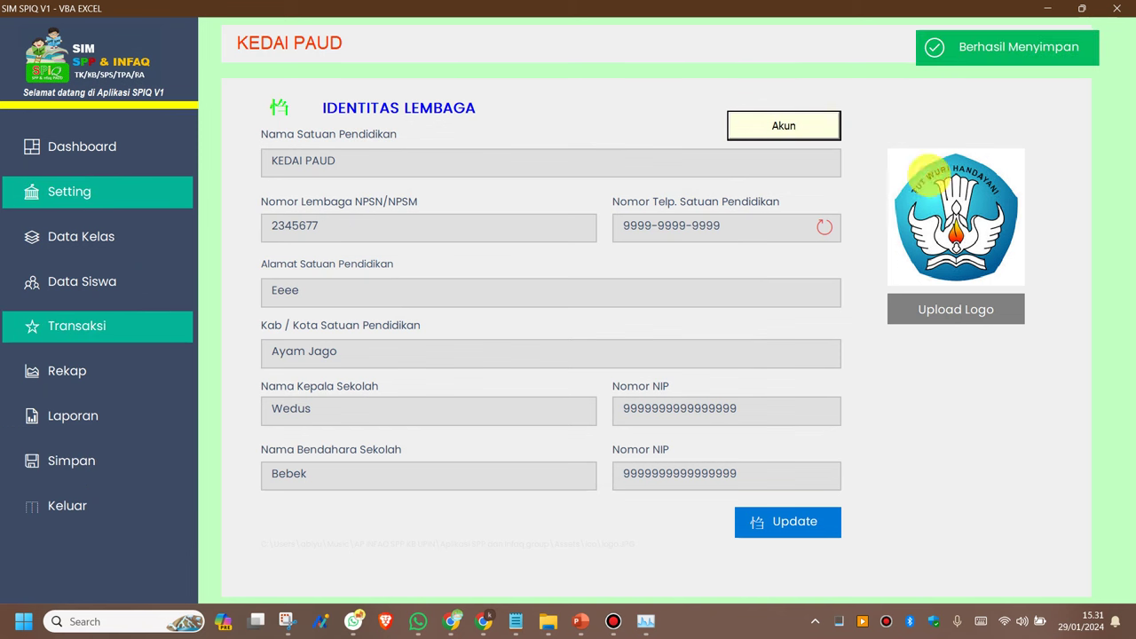
left_click(944, 49)
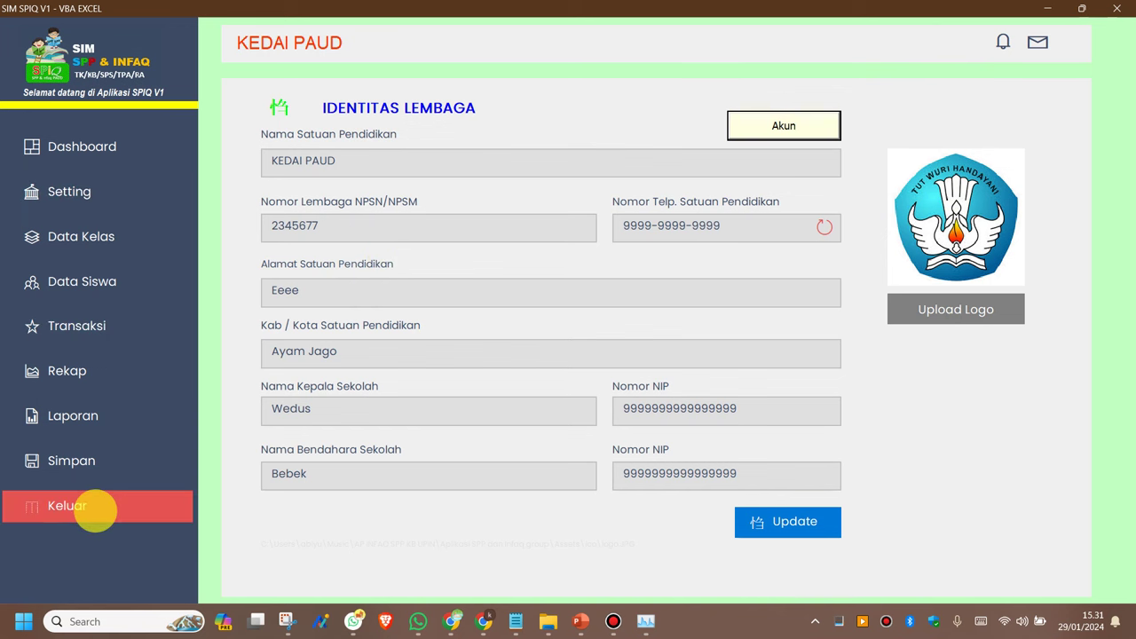
mouse_move(547, 619)
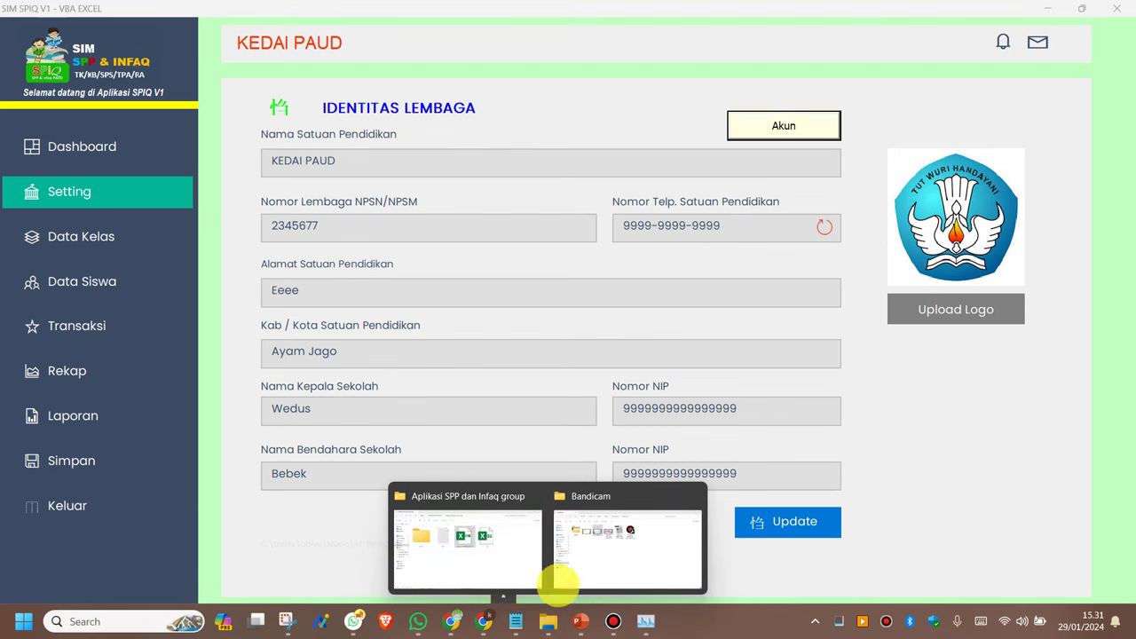
left_click(90, 146)
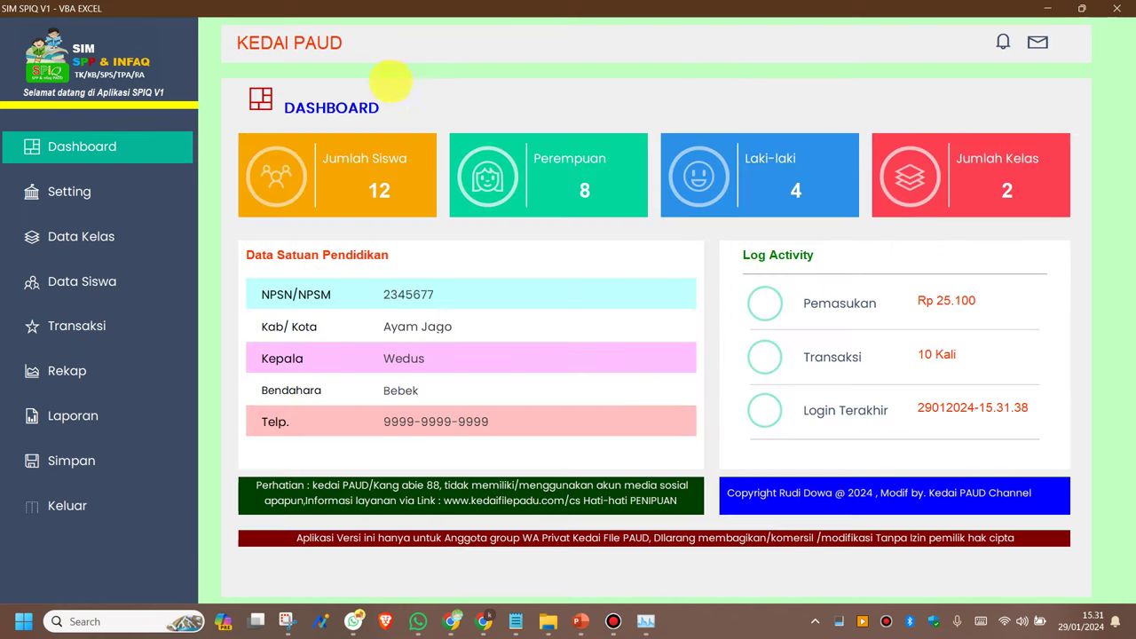